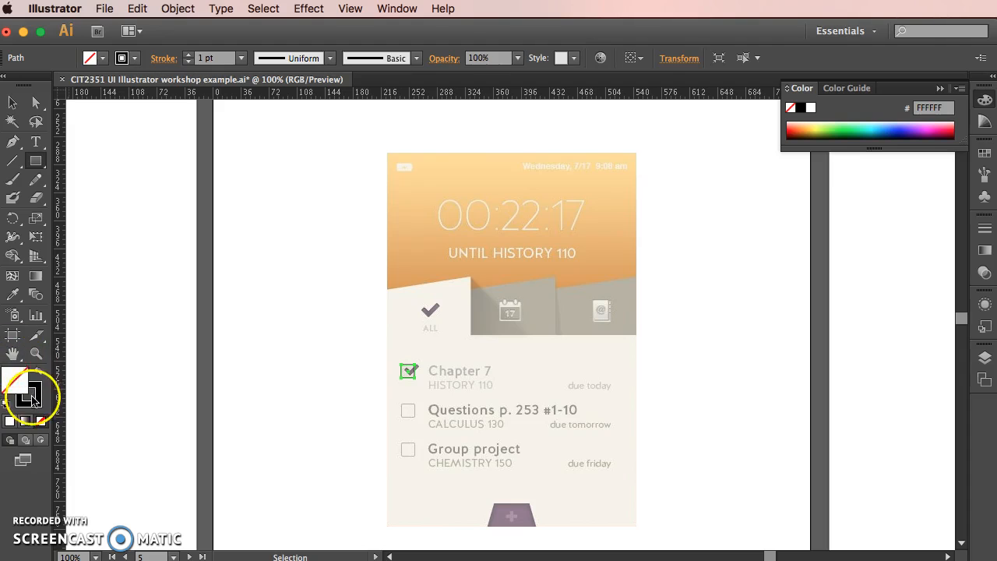
# Step: Set the stroke colour of the rectangle around the Chapter 7 checkbox to purple AE14C4 and deselect it
pyautogui.click(29, 392)
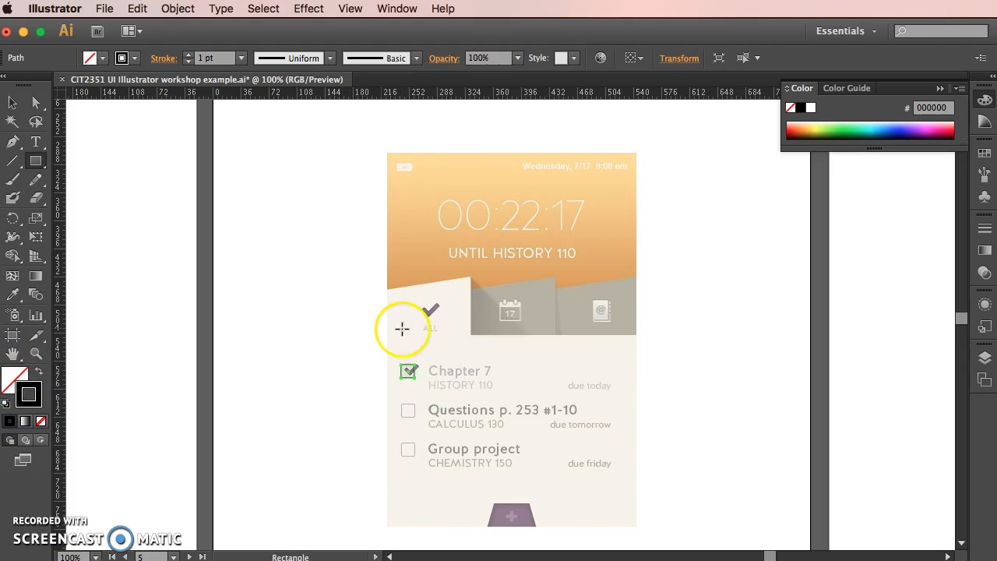
pyautogui.hscroll(-1, 428, 386)
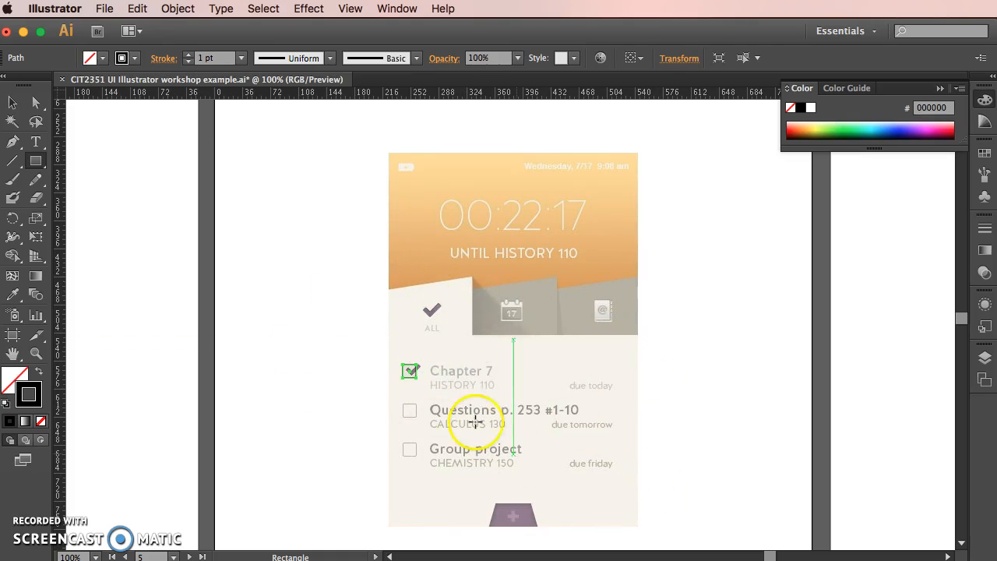
pyautogui.doubleClick(28, 395)
pyautogui.moveTo(774, 285); pyautogui.dragTo(751, 235)
pyautogui.click(730, 312)
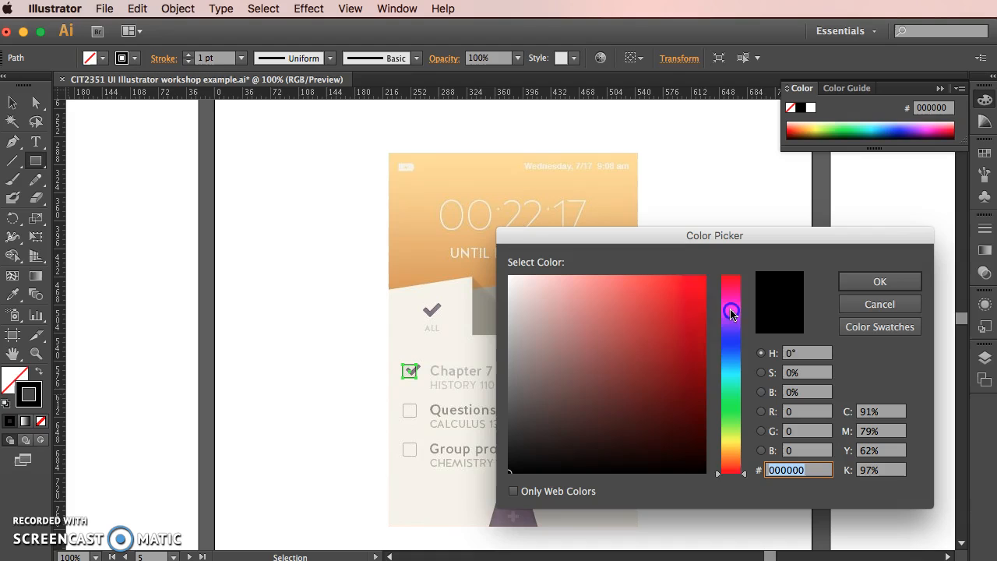
pyautogui.click(686, 318)
pyautogui.click(883, 280)
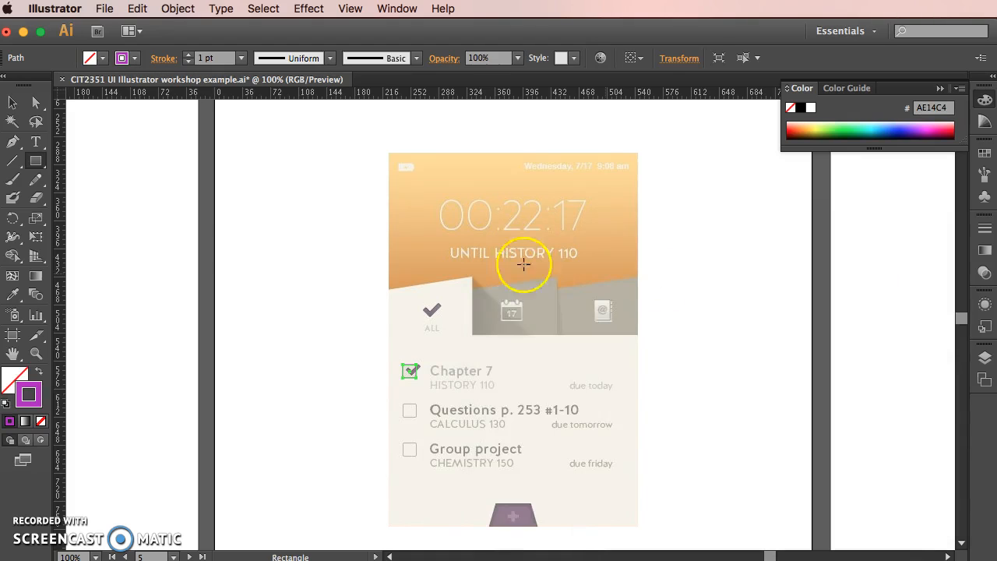
pyautogui.click(12, 103)
pyautogui.click(283, 170)
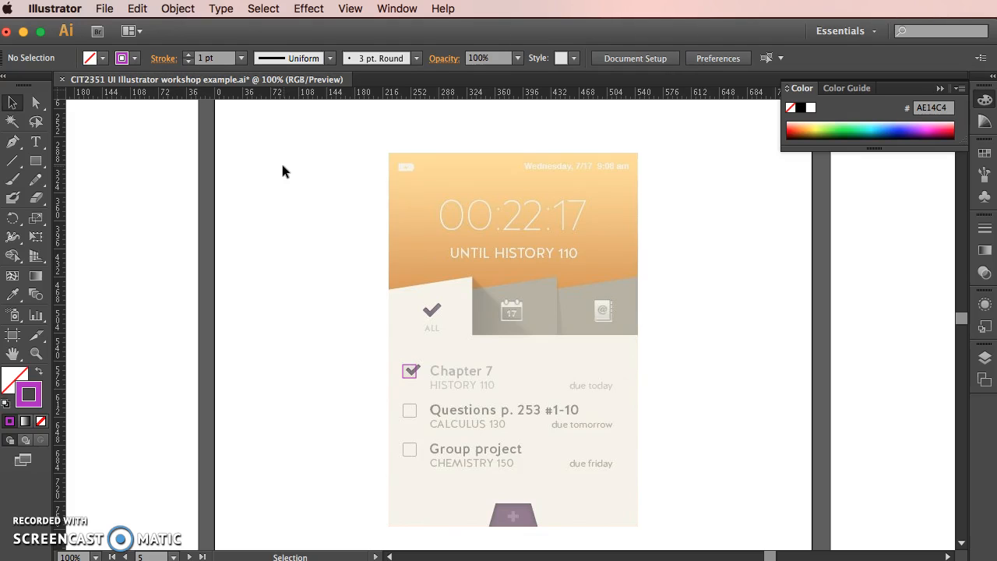
# Step: Draw rectangles outlining the whole app screen, the purple add button beneath the task list, and the vertical bar of its plus sign
pyautogui.click(34, 161)
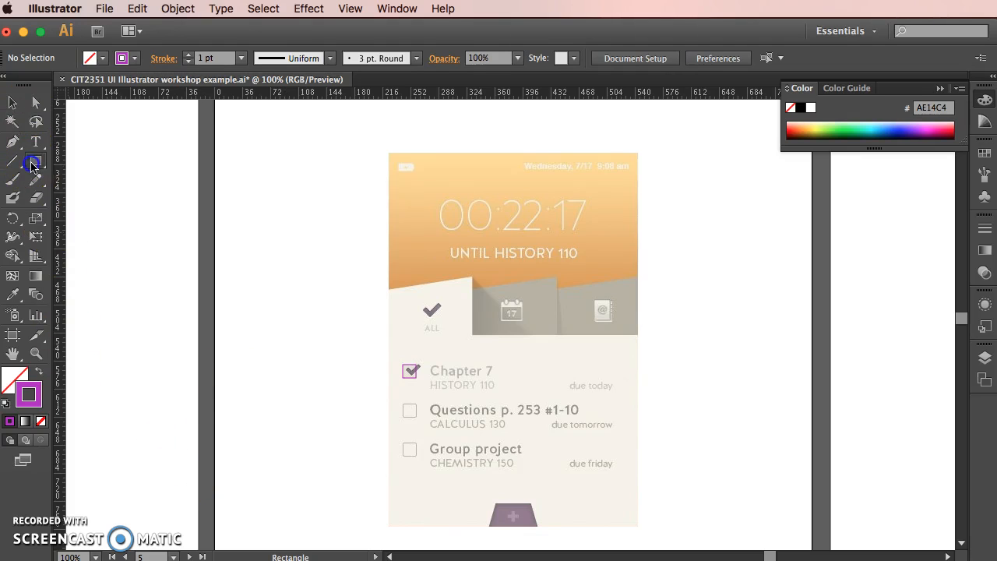
pyautogui.moveTo(390, 155); pyautogui.dragTo(639, 488)
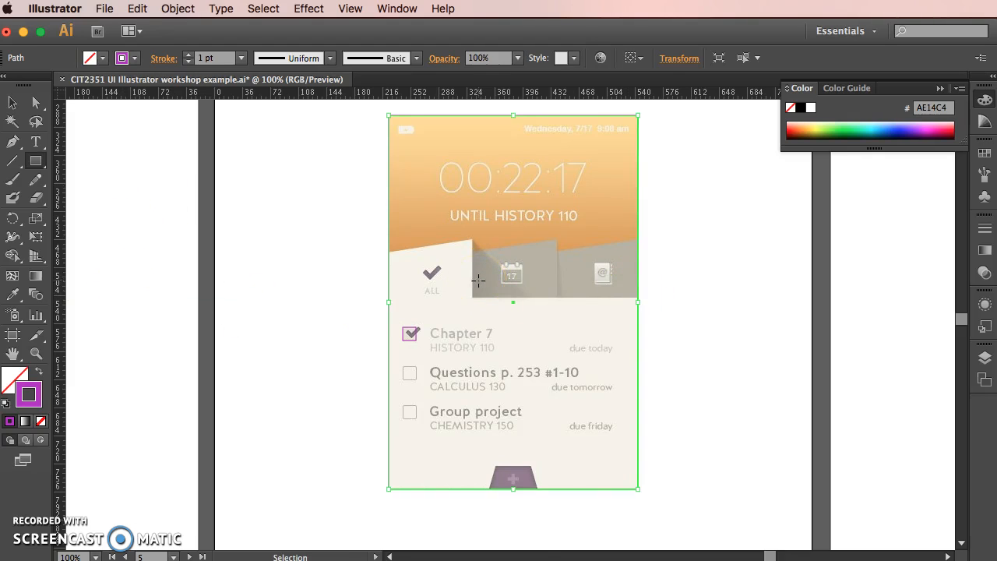
pyautogui.press('super+equal')
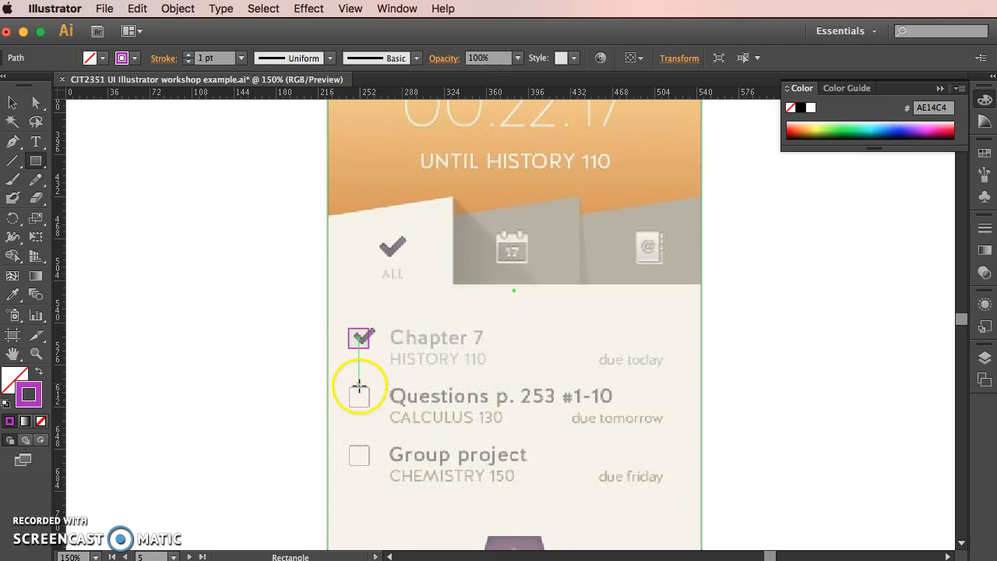
pyautogui.scroll(1, 452, 419)
pyautogui.scroll(1, 452, 418)
pyautogui.scroll(-5, 453, 417)
pyautogui.hscroll(-1, 454, 417)
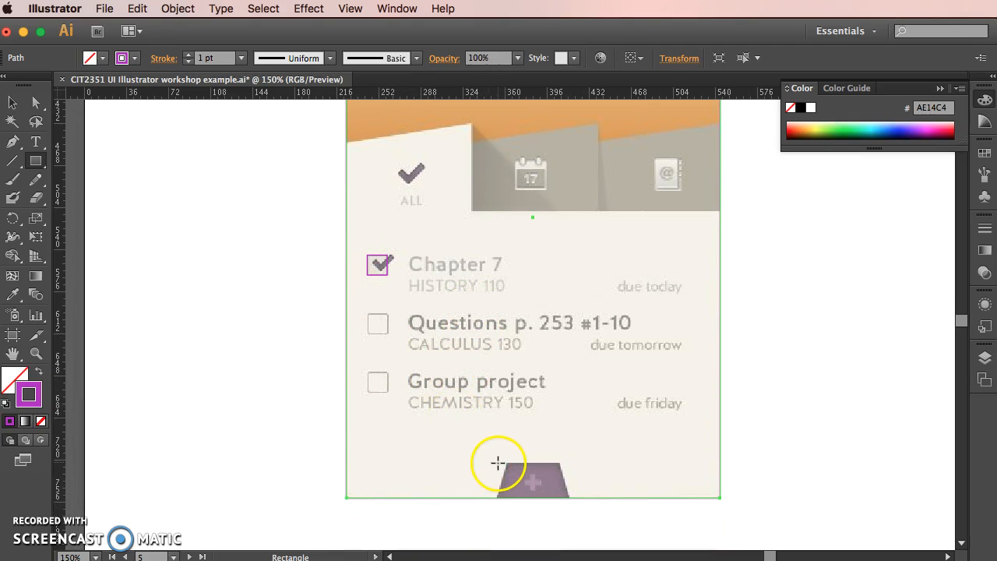
pyautogui.moveTo(497, 462); pyautogui.dragTo(536, 490)
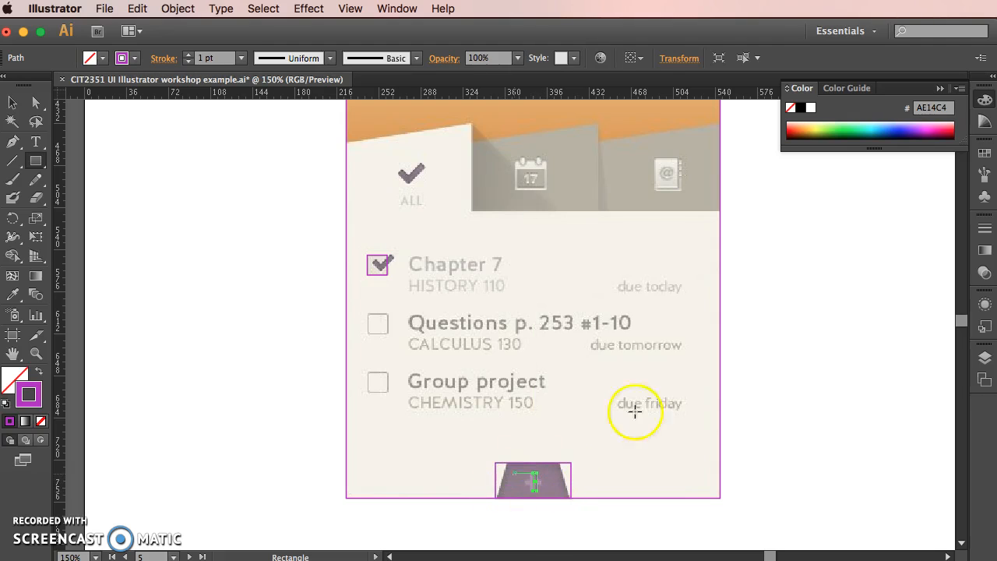
# Step: Trace the calendar icon with one rectangle around its body and a smaller one around the 17 date area
pyautogui.scroll(2, 620, 413)
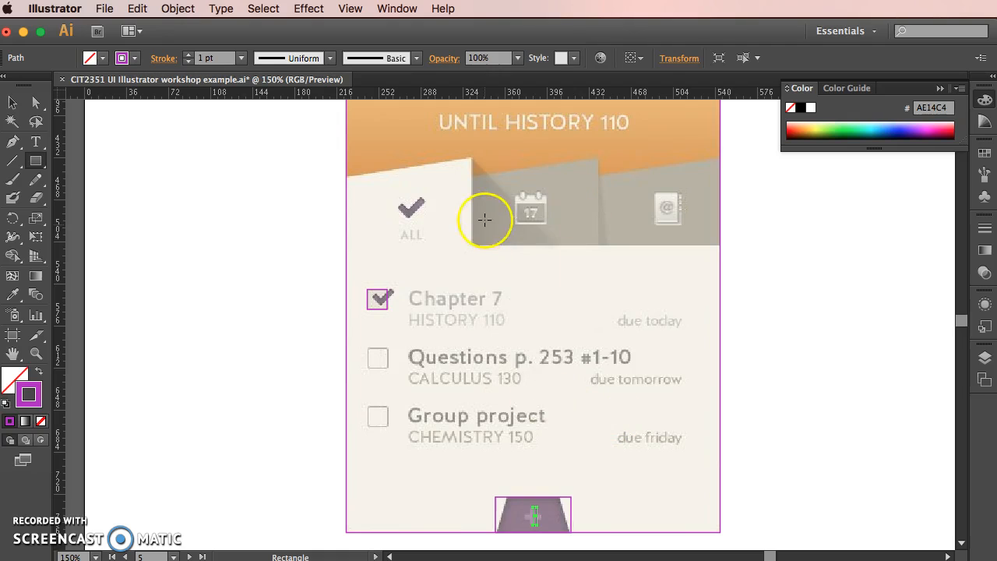
pyautogui.scroll(3, 511, 221)
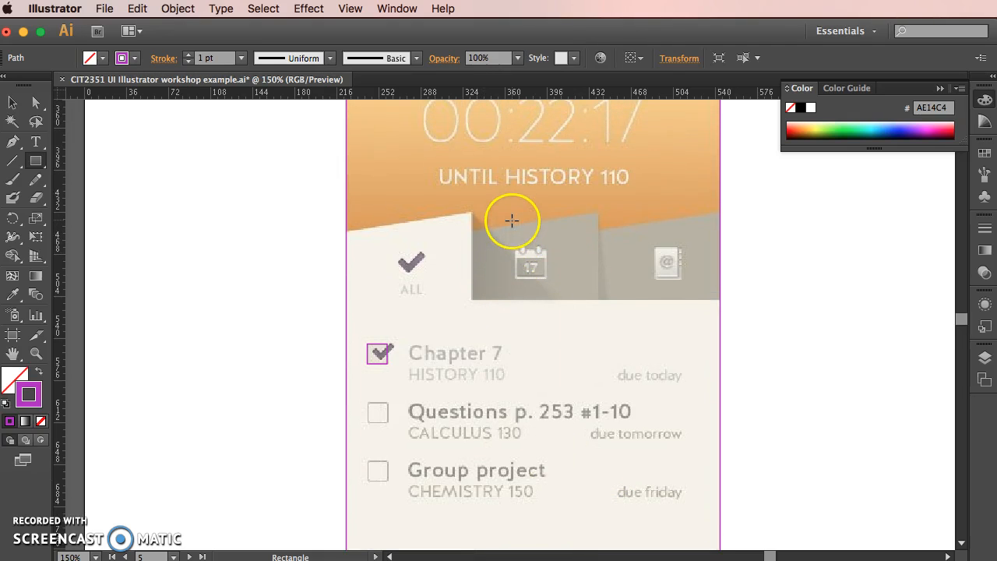
pyautogui.press('super+plus')
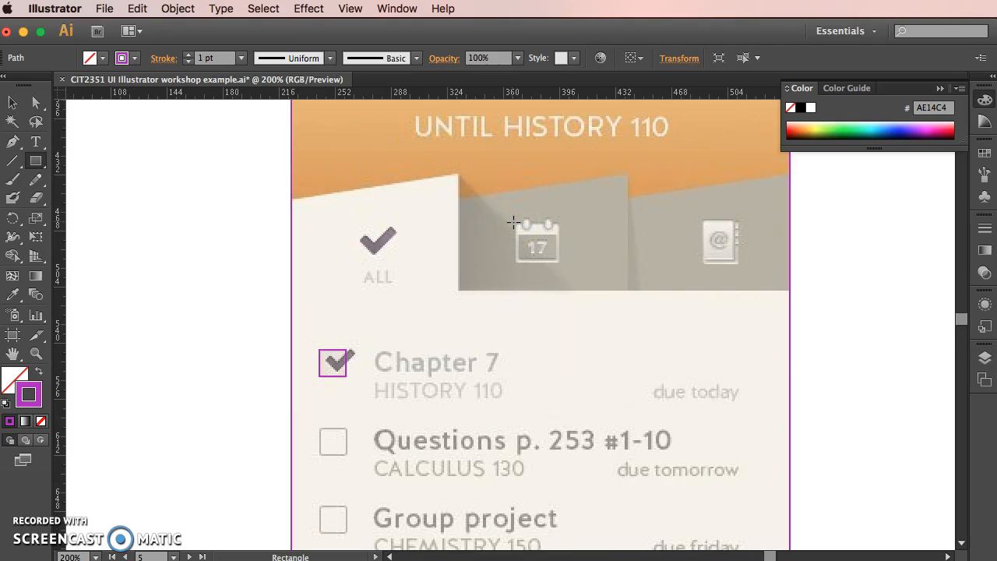
pyautogui.moveTo(516, 225); pyautogui.dragTo(559, 262)
pyautogui.moveTo(517, 234); pyautogui.dragTo(553, 258)
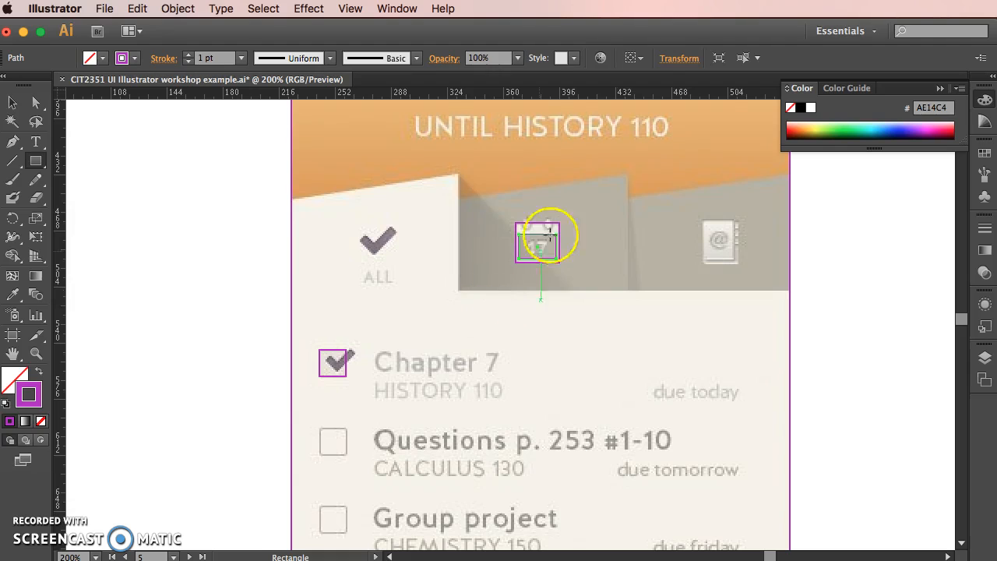
# Step: Draw a small rounded rectangle over the first binding ring of the calendar icon
pyautogui.press('super+equal')
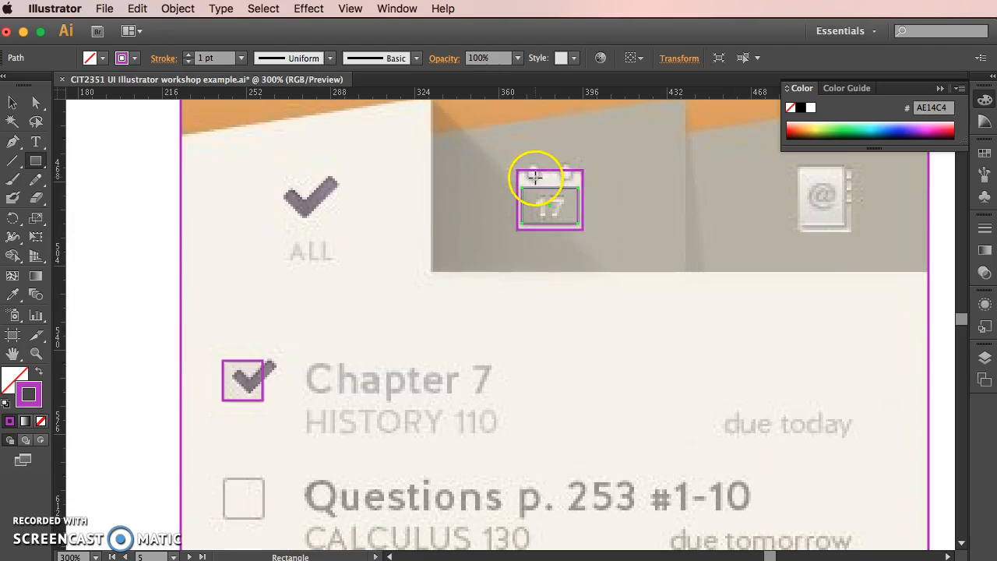
pyautogui.click(34, 161)
pyautogui.moveTo(34, 161); pyautogui.dragTo(83, 180)
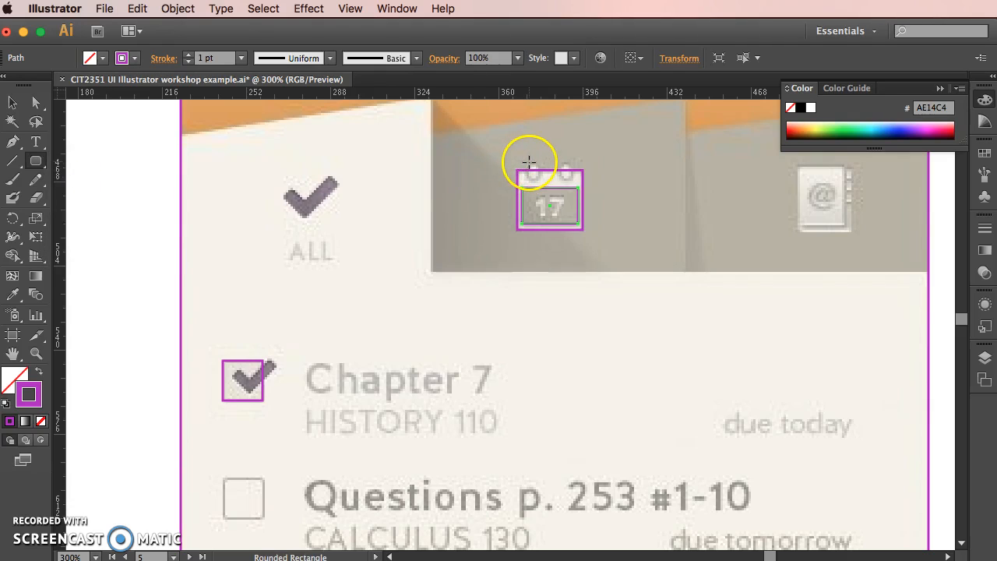
pyautogui.moveTo(529, 165); pyautogui.dragTo(538, 180)
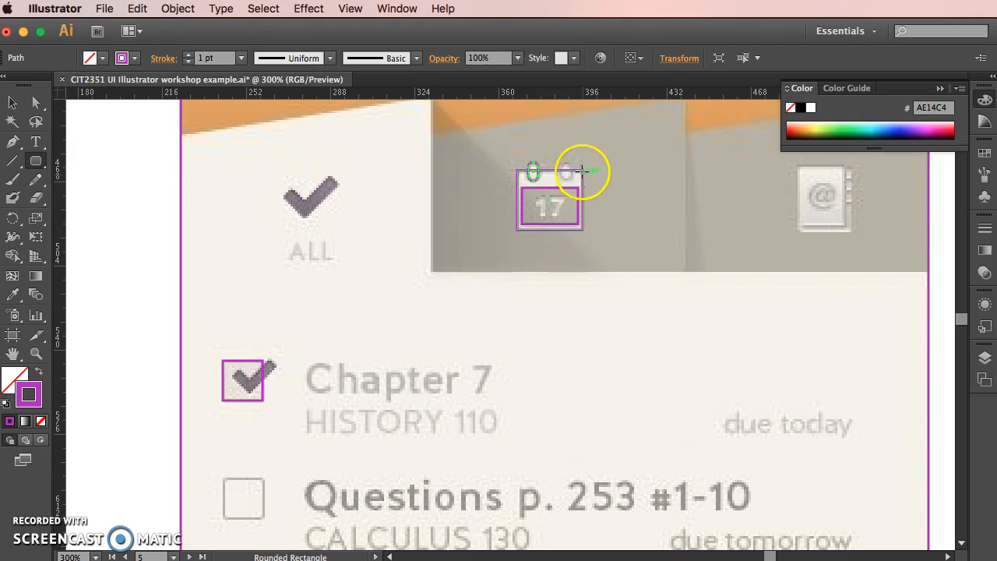
pyautogui.moveTo(561, 162); pyautogui.dragTo(567, 162)
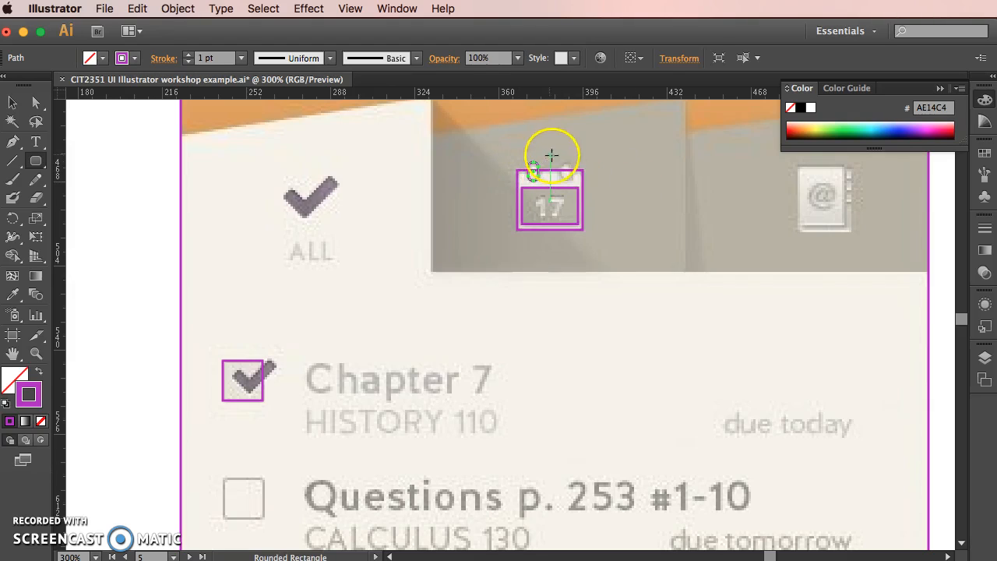
pyautogui.click(556, 156)
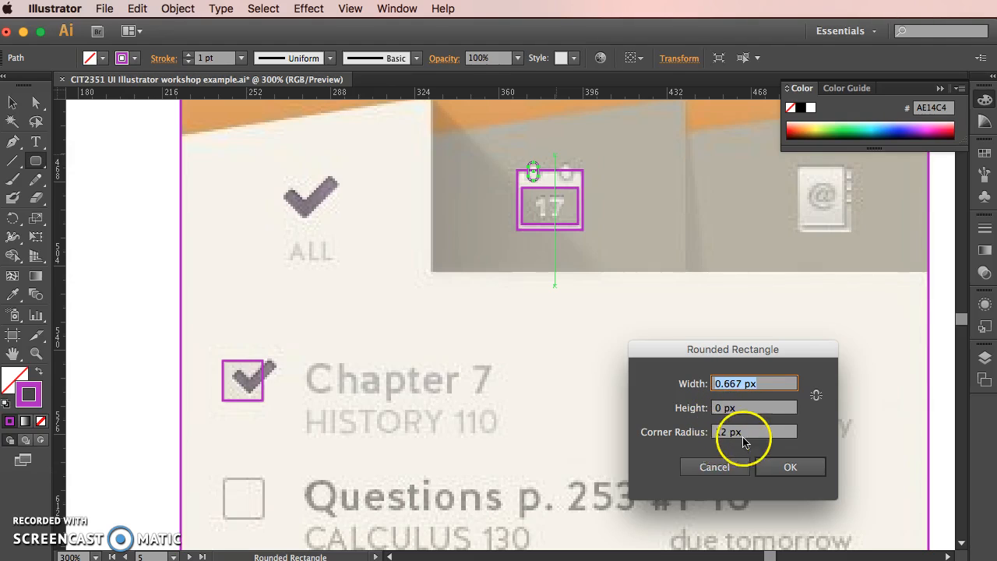
pyautogui.click(723, 467)
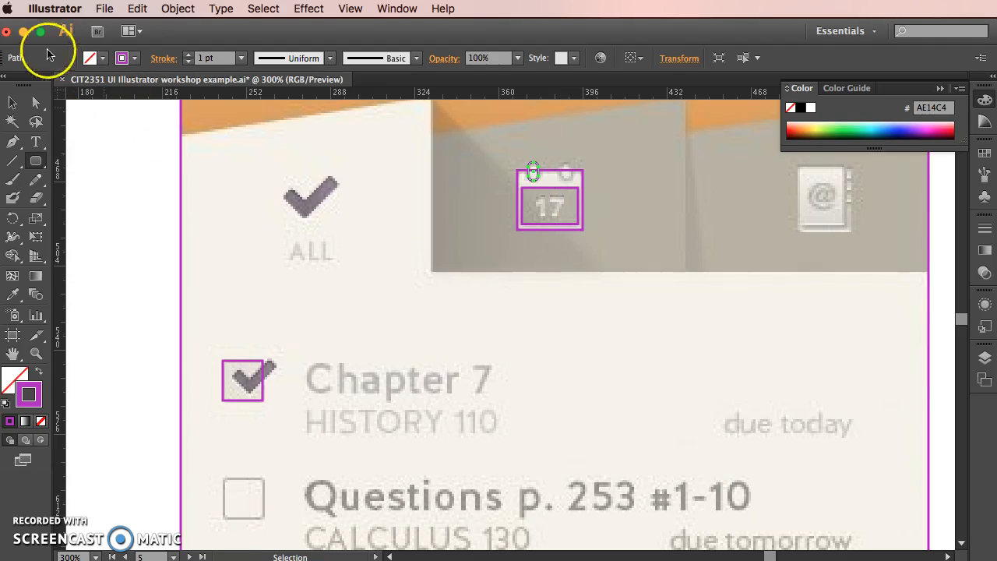
pyautogui.click(36, 164)
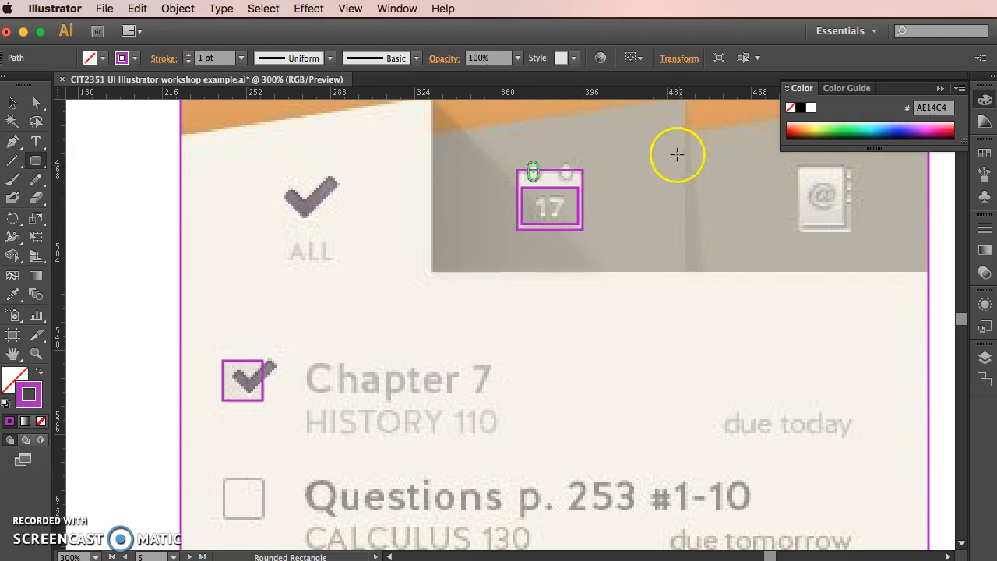
pyautogui.click(11, 104)
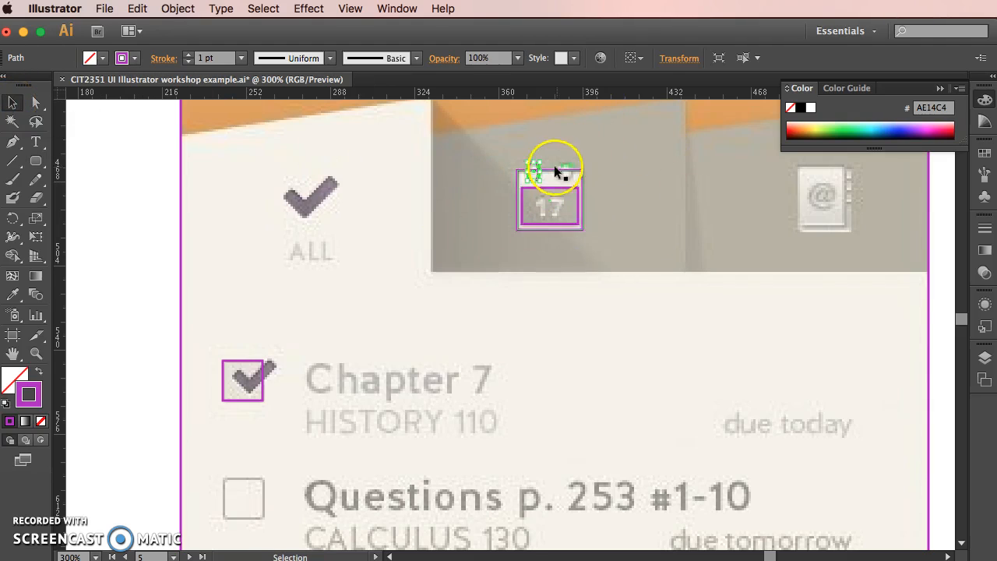
pyautogui.scroll(-1, 638, 245)
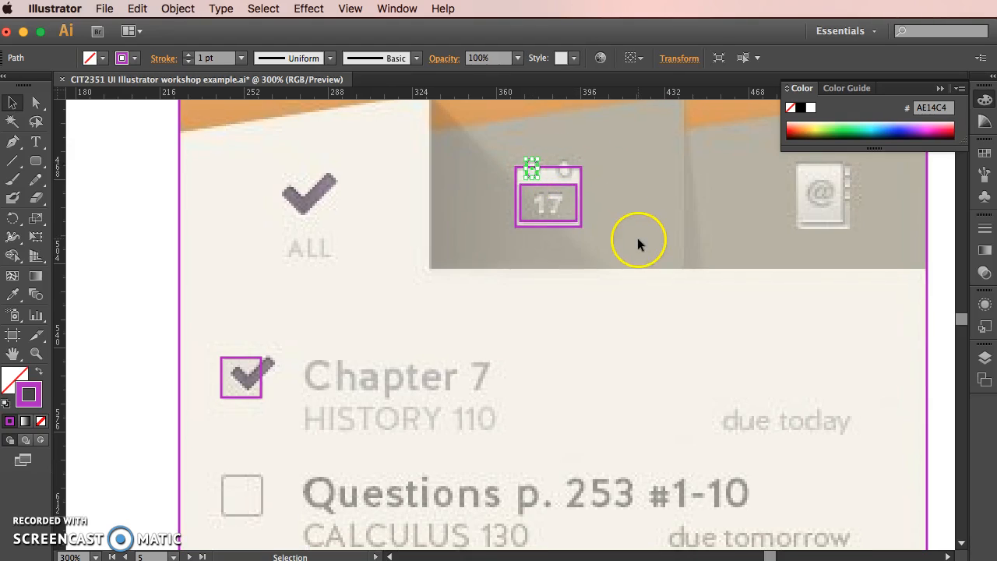
# Step: Draw a narrow upright rectangle over the short arm of the check mark in the ALL tab
pyautogui.moveTo(36, 162); pyautogui.dragTo(94, 162)
pyautogui.moveTo(285, 185); pyautogui.dragTo(298, 214)
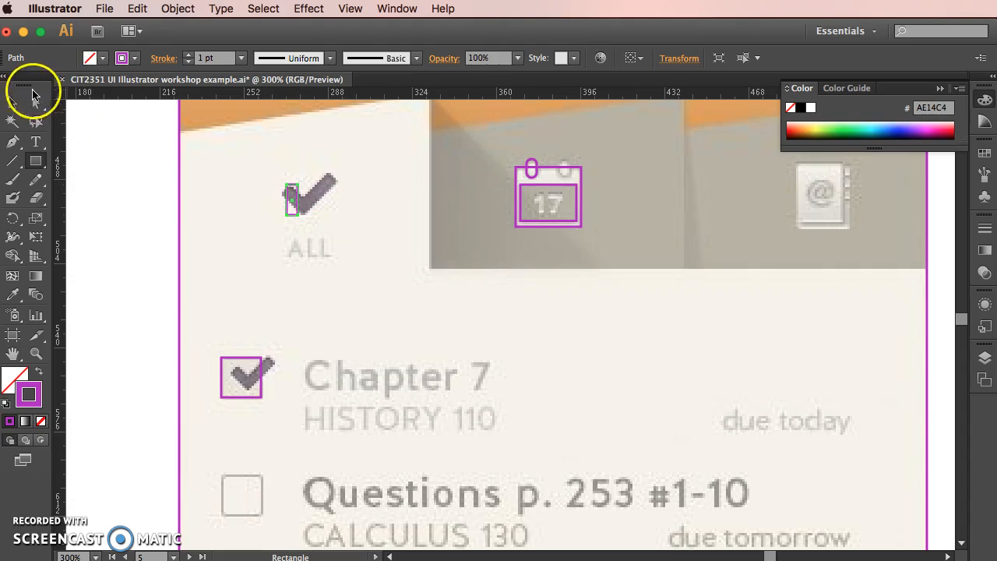
pyautogui.click(17, 102)
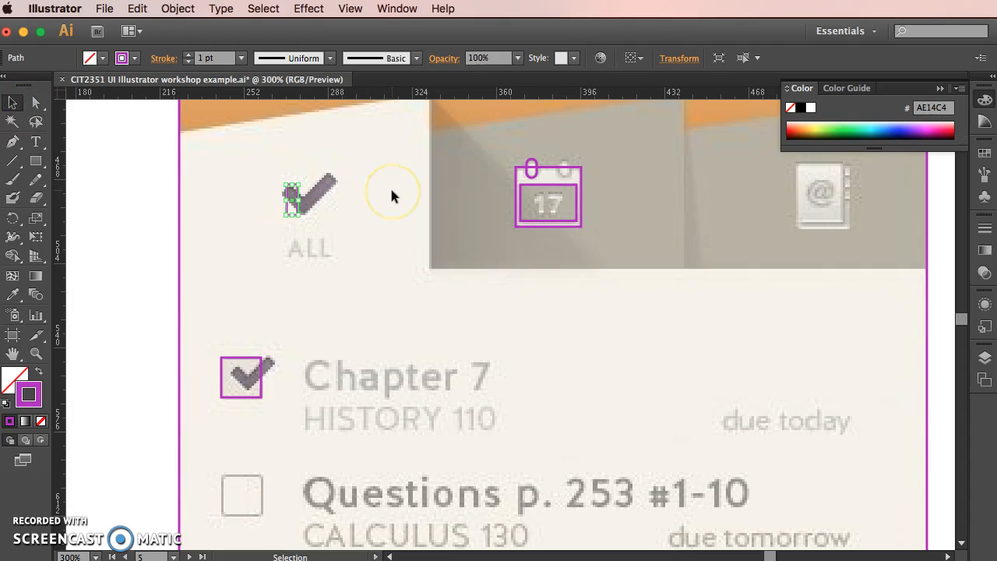
# Step: Trace the battery icon in the status bar with rectangles for its body and small terminal, and deselect them
pyautogui.scroll(5, 394, 194)
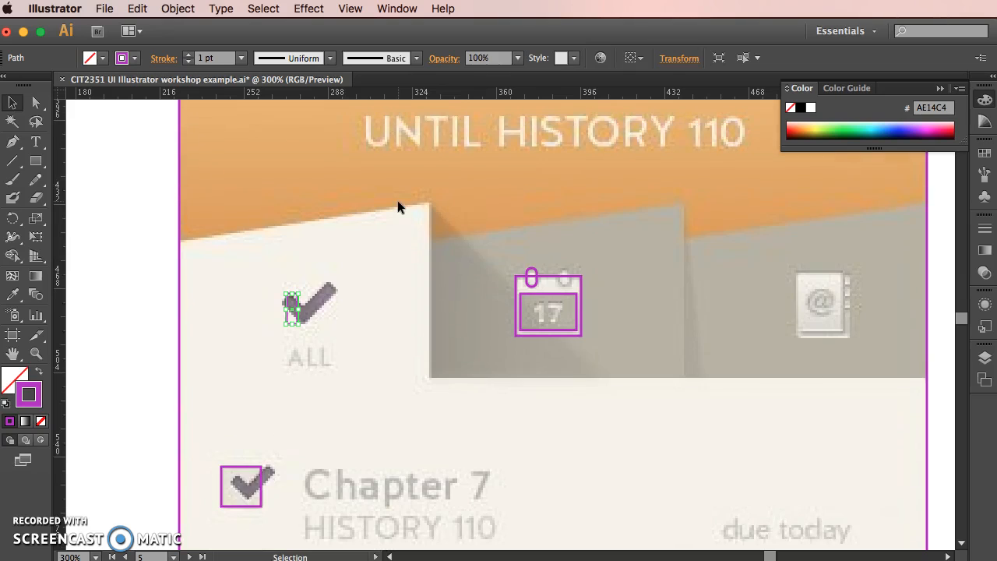
pyautogui.press('super+1')
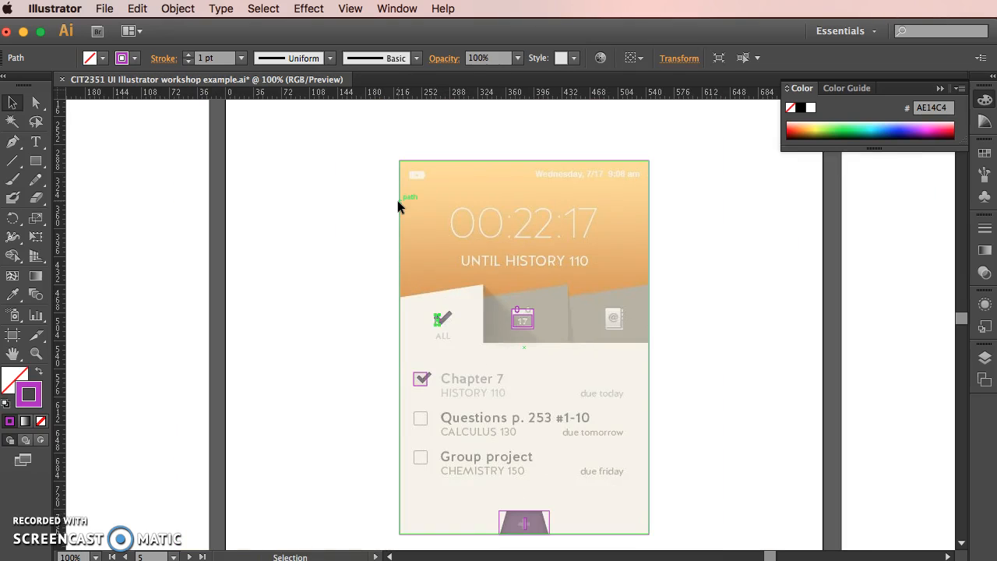
pyautogui.click(36, 161)
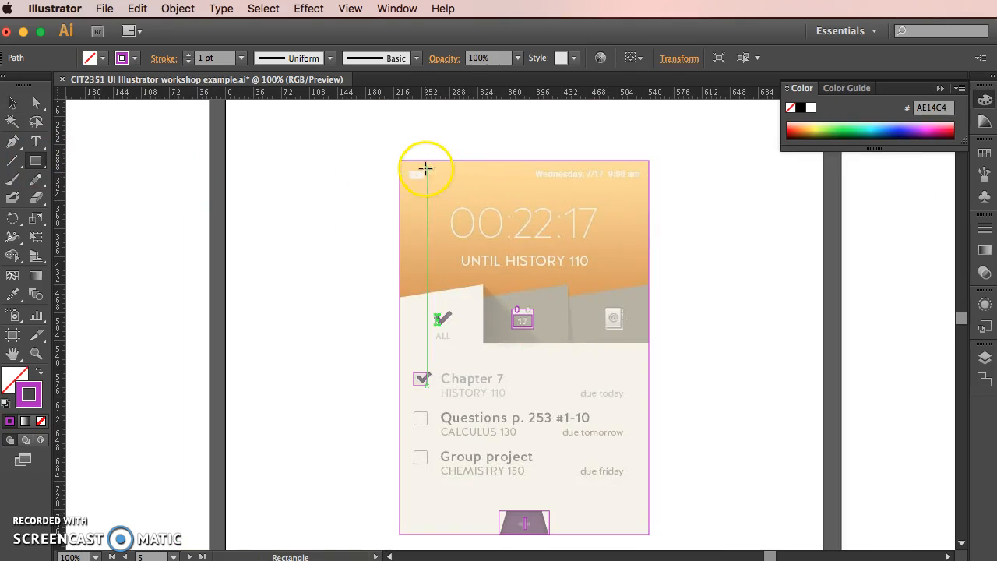
pyautogui.moveTo(407, 168); pyautogui.dragTo(428, 178)
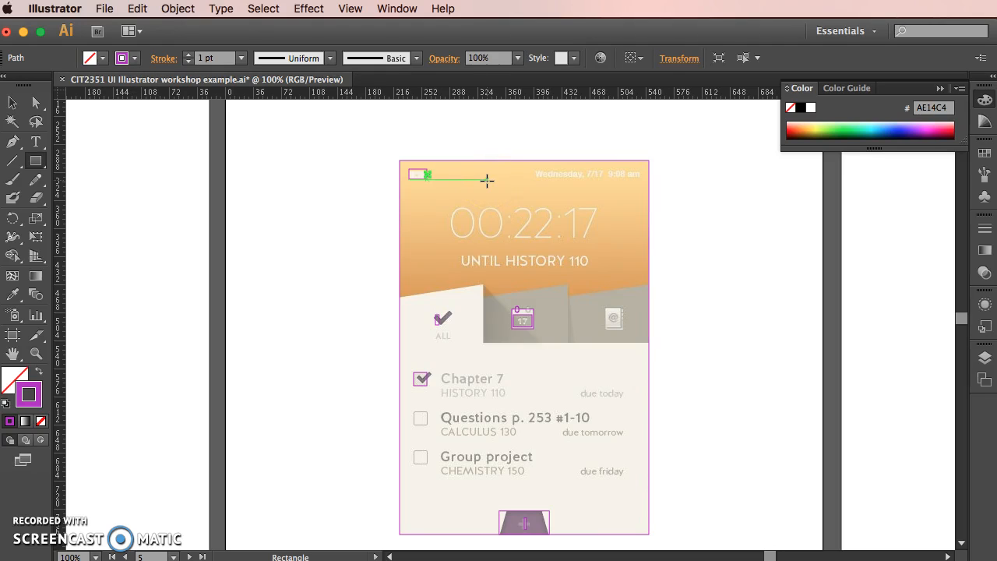
pyautogui.click(12, 102)
pyautogui.click(396, 144)
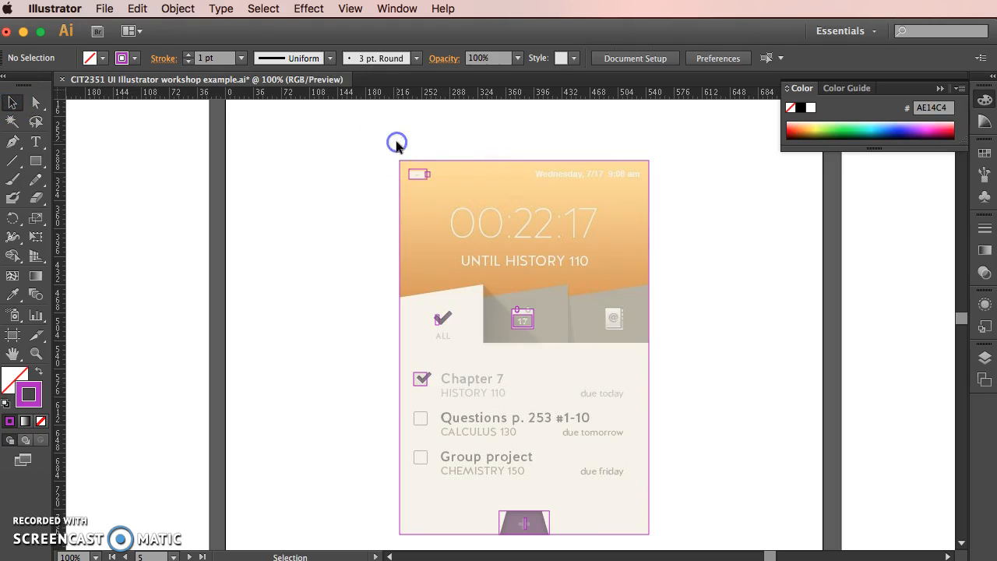
# Step: Trace the tab row with the Pen tool along the ALL tab's slanted top, down its right side, and across past the mockup's right edge
pyautogui.press('super+equal')
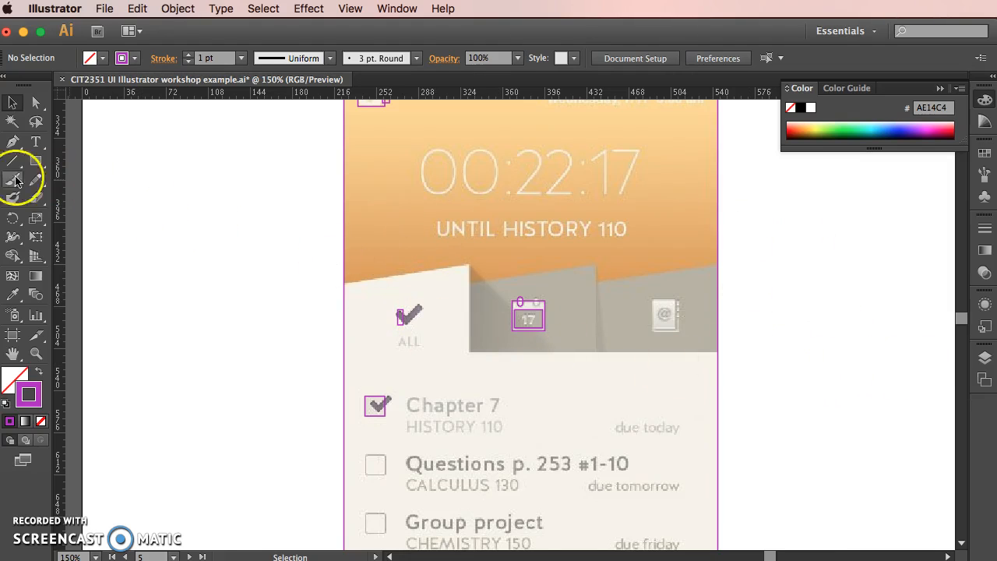
pyautogui.click(12, 143)
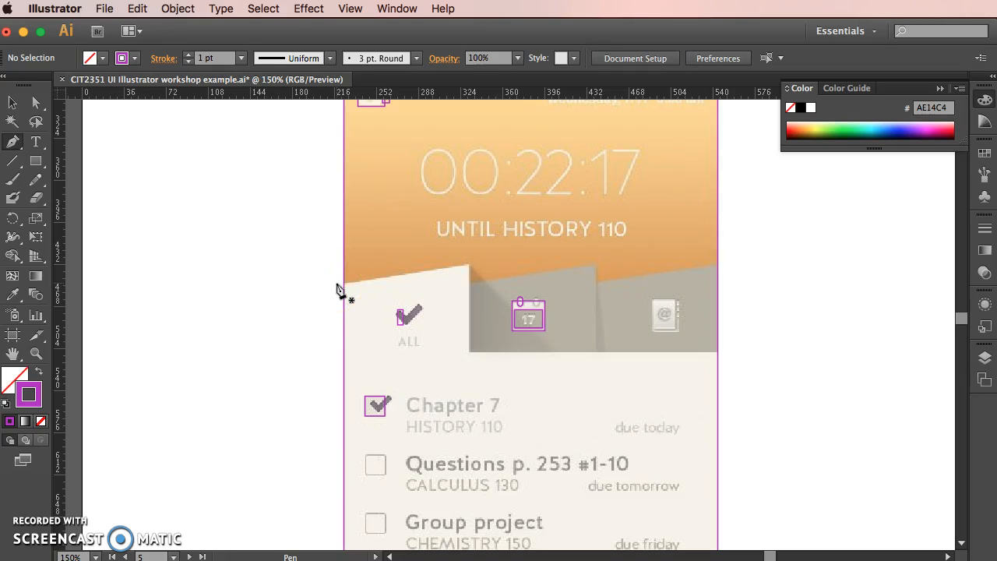
pyautogui.moveTo(336, 283); pyautogui.dragTo(468, 269)
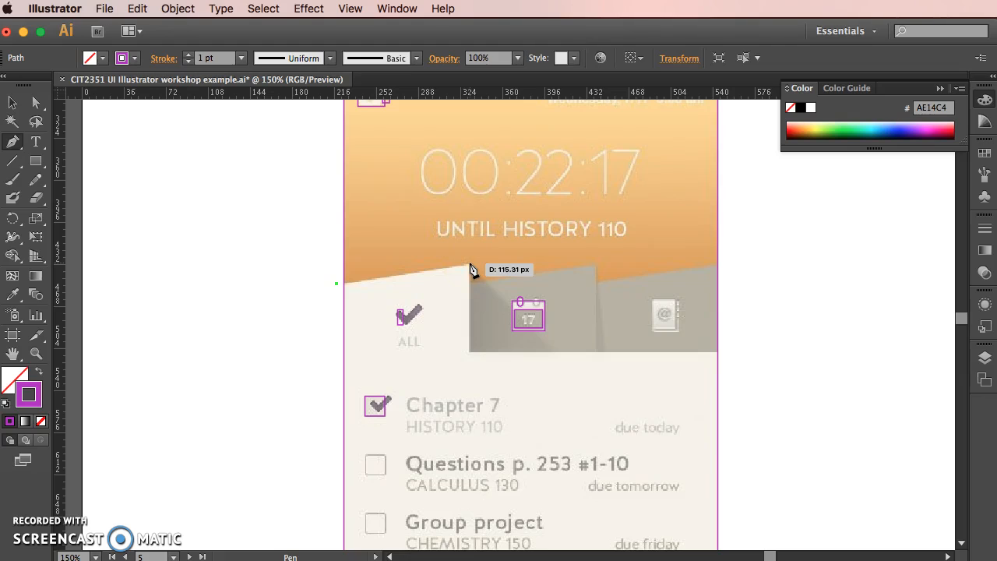
pyautogui.click(470, 266)
pyautogui.click(470, 338)
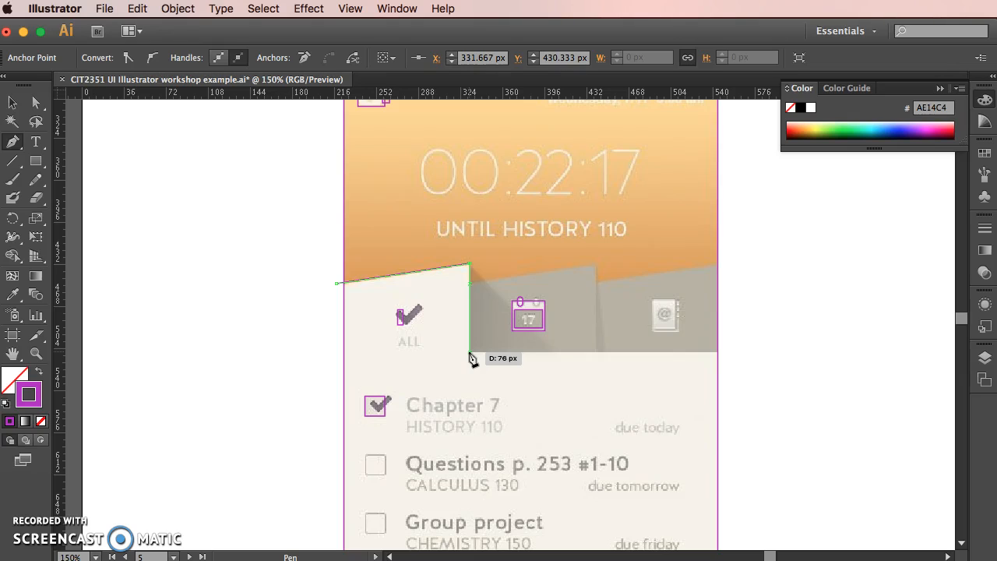
pyautogui.click(469, 353)
pyautogui.click(731, 353)
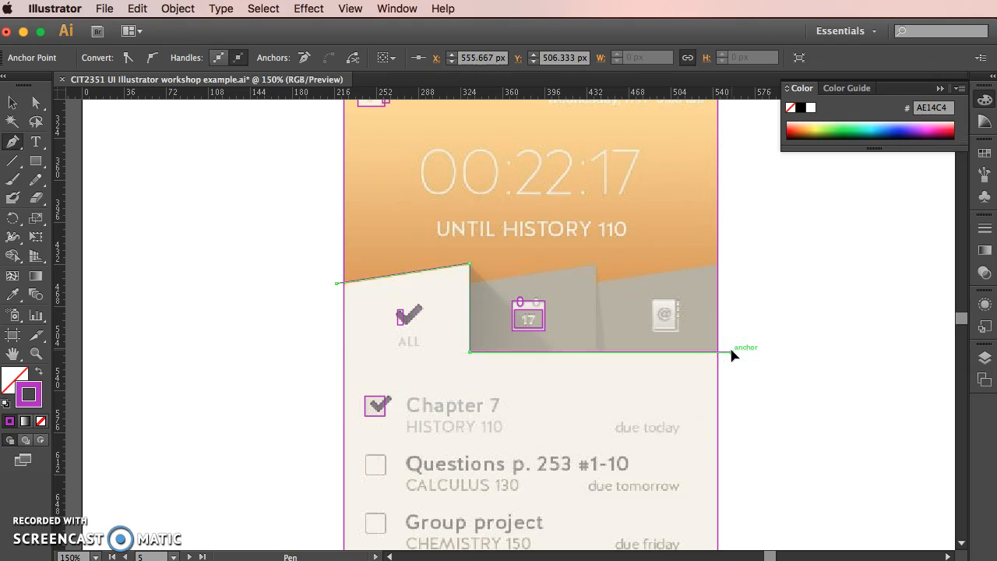
# Step: Align the path's two lower anchor points to their topmost position so the line under the tabs is level, and deselect the path
pyautogui.click(36, 105)
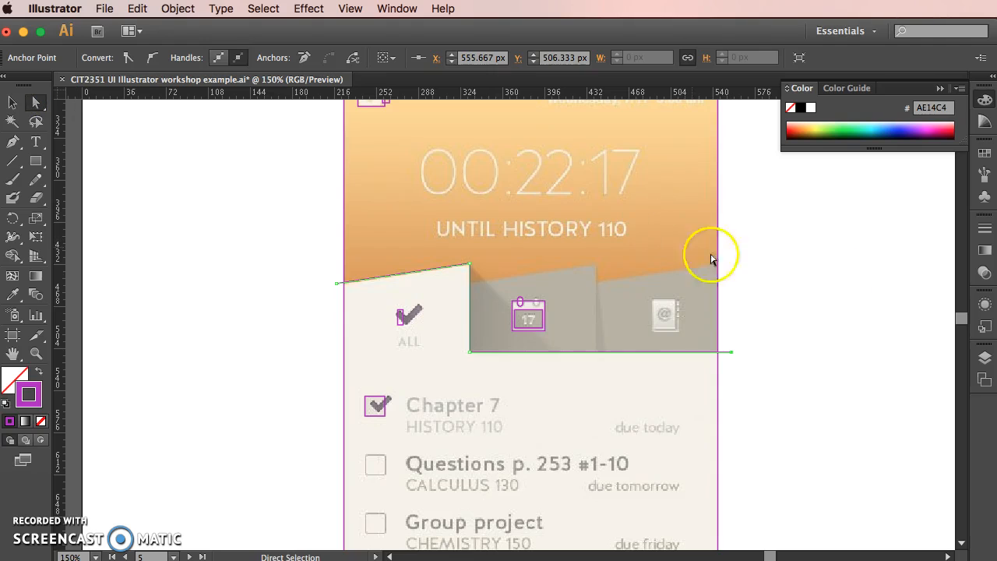
pyautogui.click(852, 278)
pyautogui.click(472, 354)
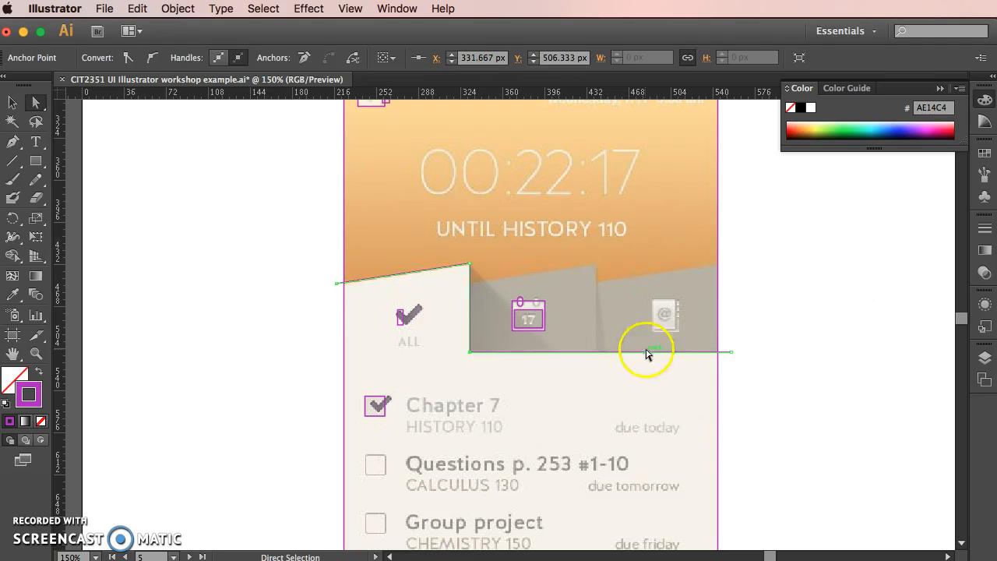
pyautogui.keyDown('shift'); pyautogui.click(732, 353); pyautogui.keyUp('shift')
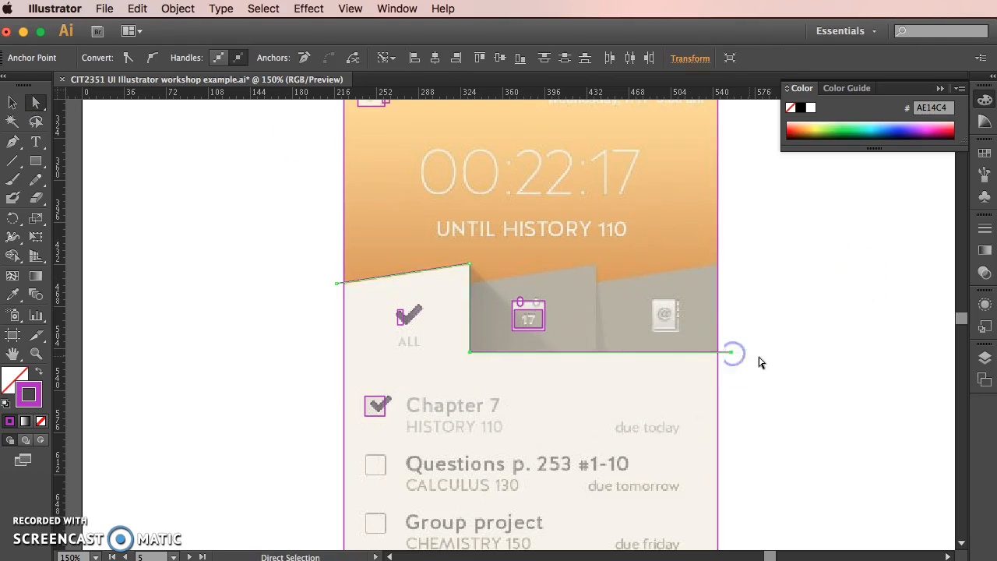
pyautogui.click(479, 60)
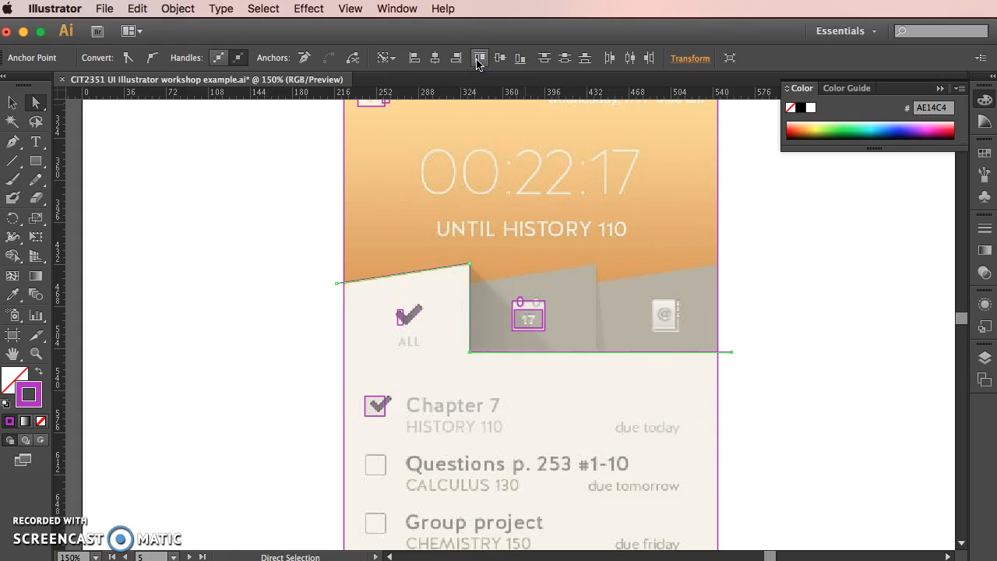
pyautogui.click(800, 288)
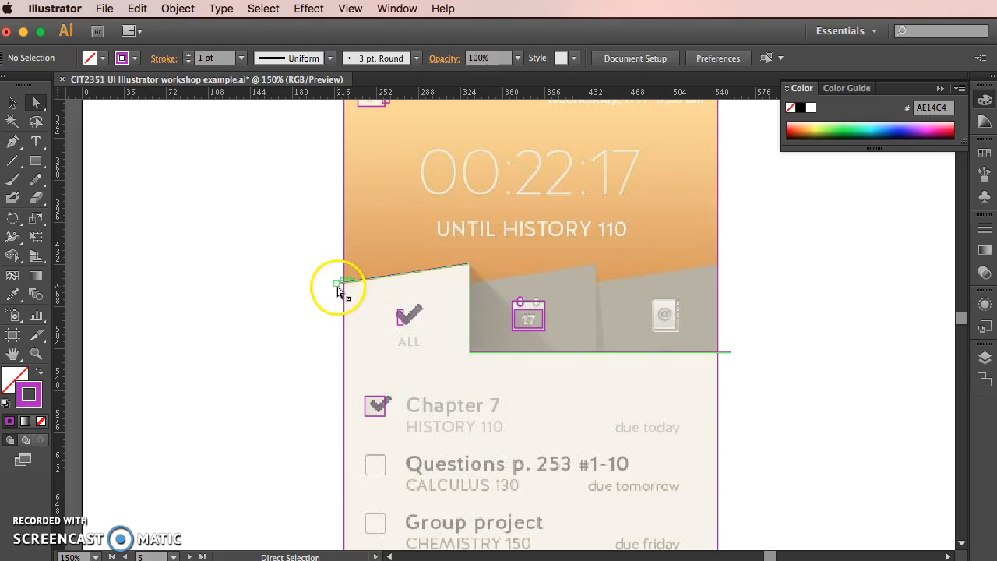
# Step: Nudge the left end anchor point of the tab path down 1 px to Y 448.667 px, and deselect the path
pyautogui.click(338, 284)
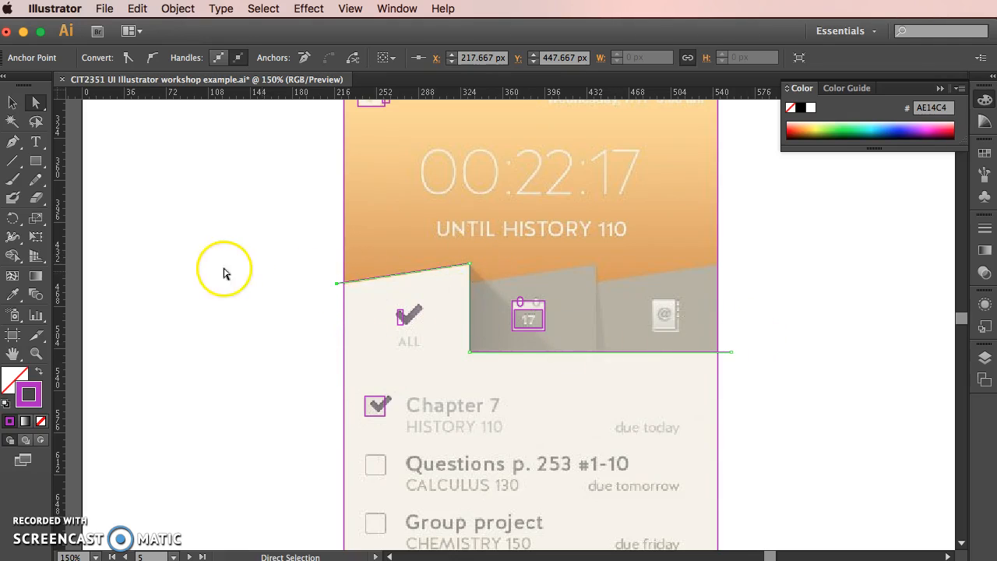
pyautogui.click(329, 290)
pyautogui.moveTo(329, 290); pyautogui.dragTo(341, 296)
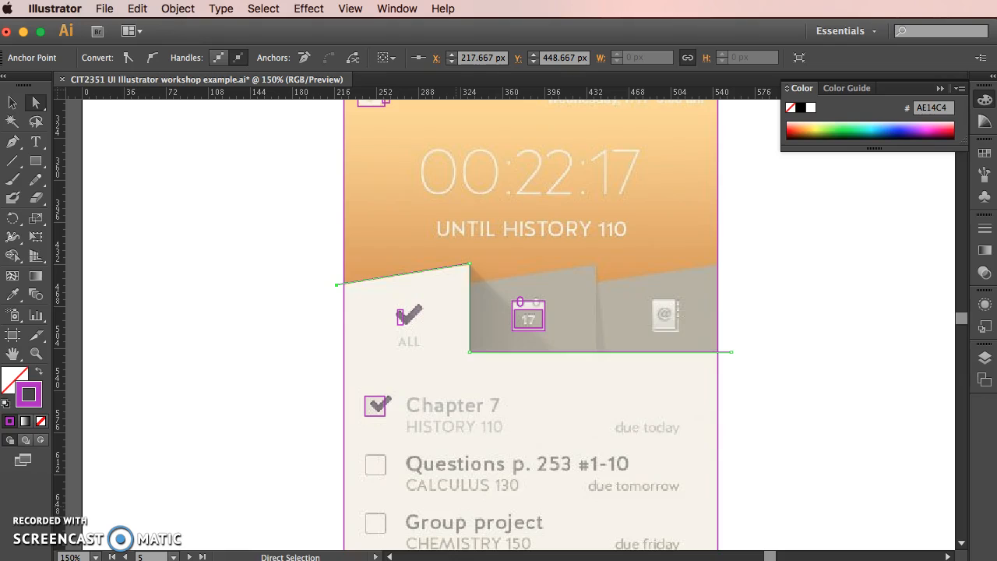
pyautogui.click(470, 265)
pyautogui.click(12, 102)
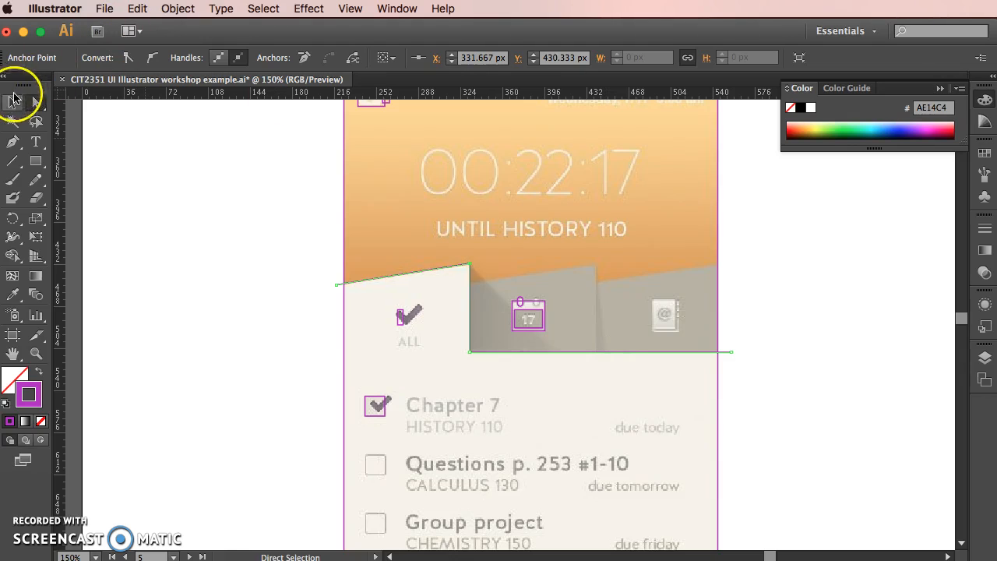
pyautogui.click(178, 156)
# Step: Duplicate the tab path onto the calendar tab and delete the far right anchor point of the copy
pyautogui.scroll(-1, 792, 296)
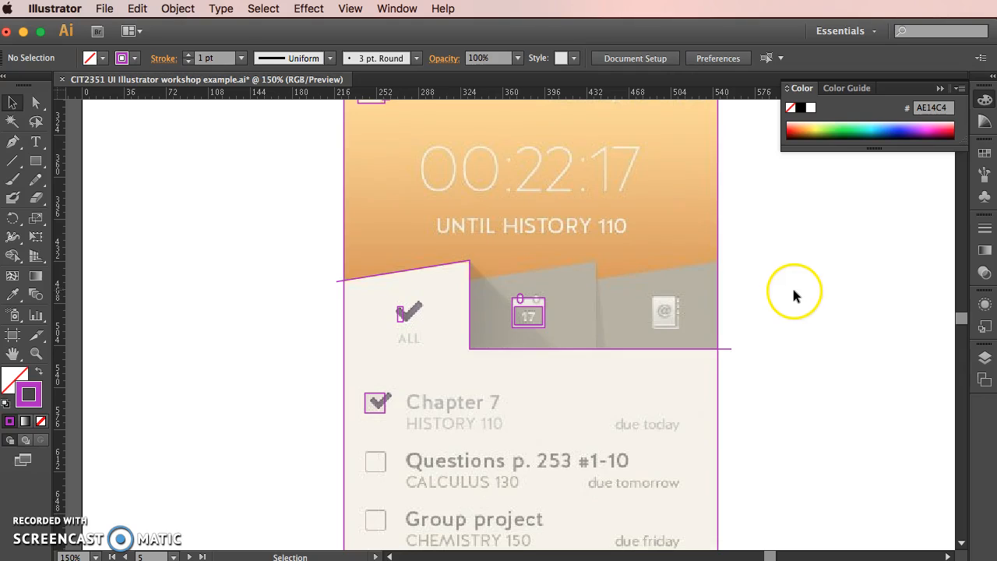
pyautogui.click(371, 276)
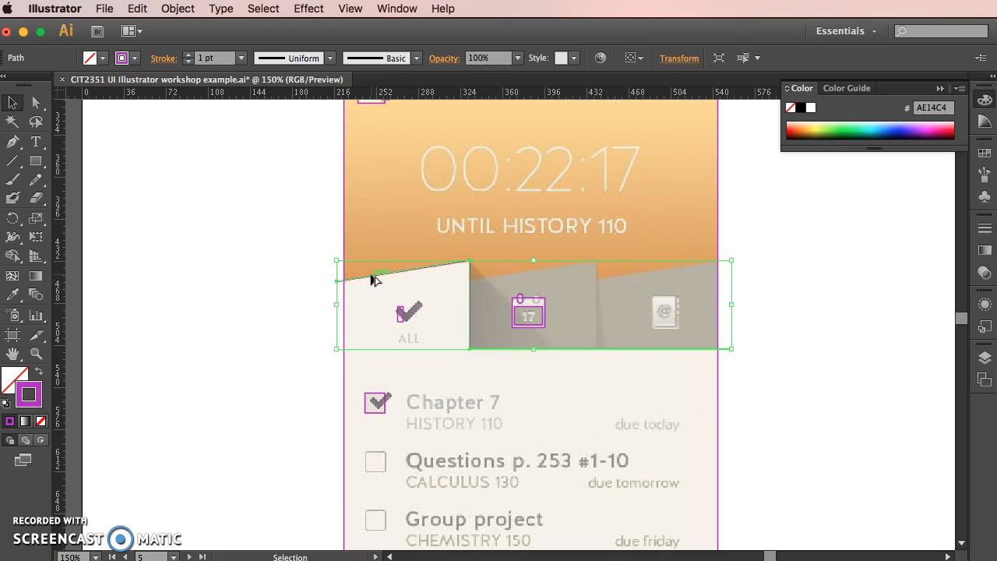
pyautogui.hscroll(-1, 371, 274)
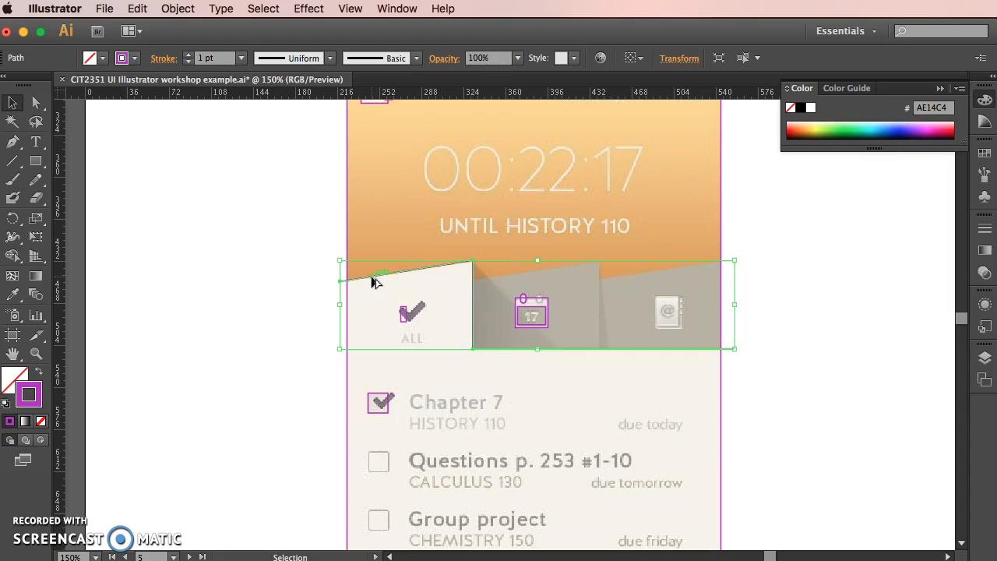
pyautogui.moveTo(373, 282); pyautogui.dragTo(496, 286)
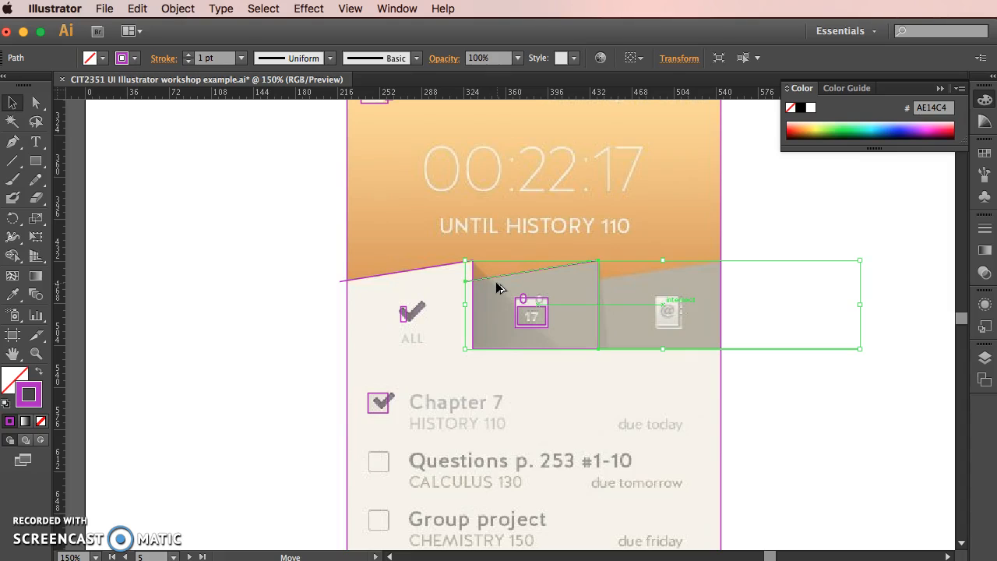
pyautogui.click(35, 102)
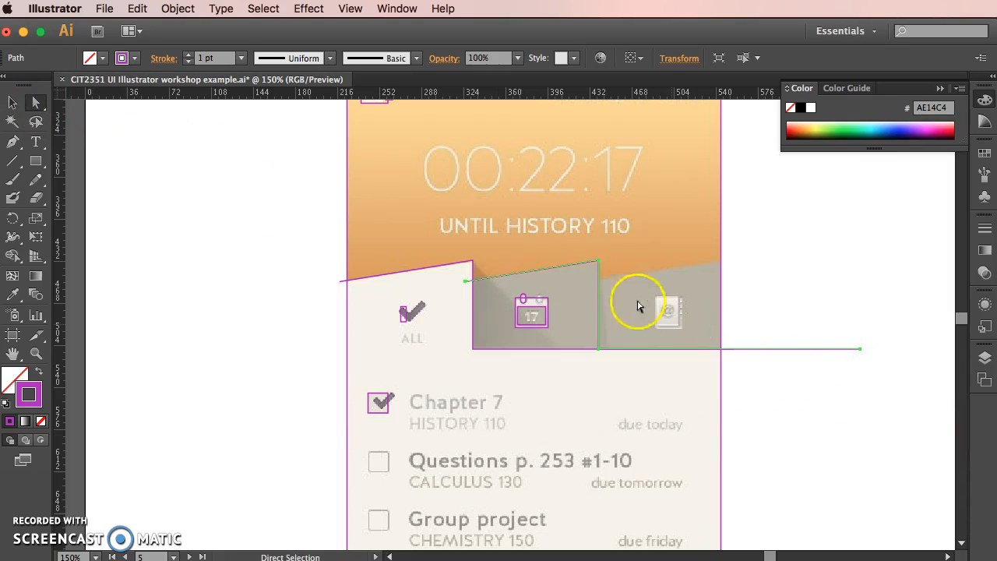
pyautogui.moveTo(874, 369)
pyautogui.mouseDown()
pyautogui.moveTo(841, 323)
pyautogui.moveTo(879, 381)
pyautogui.mouseUp()
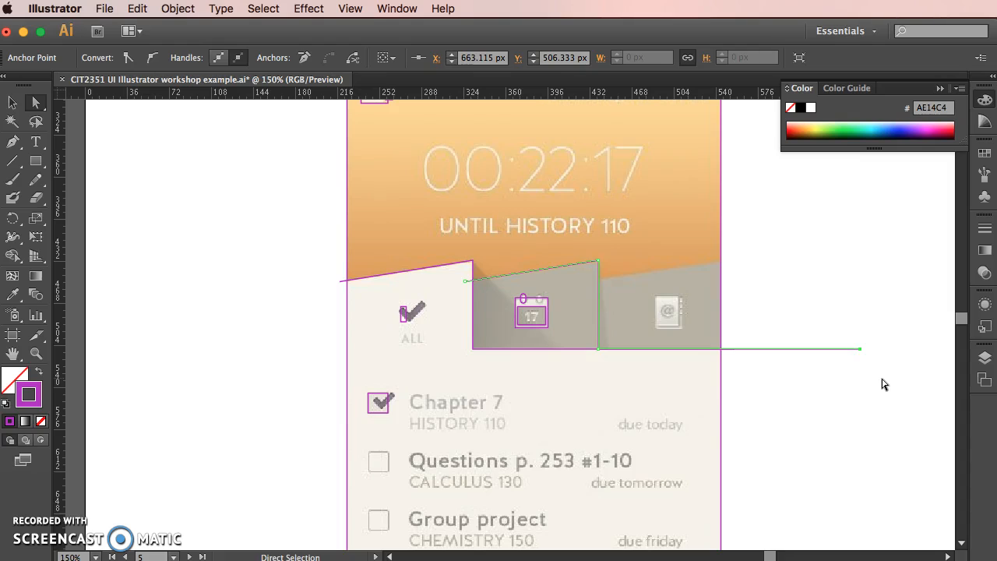
pyautogui.press('Delete')
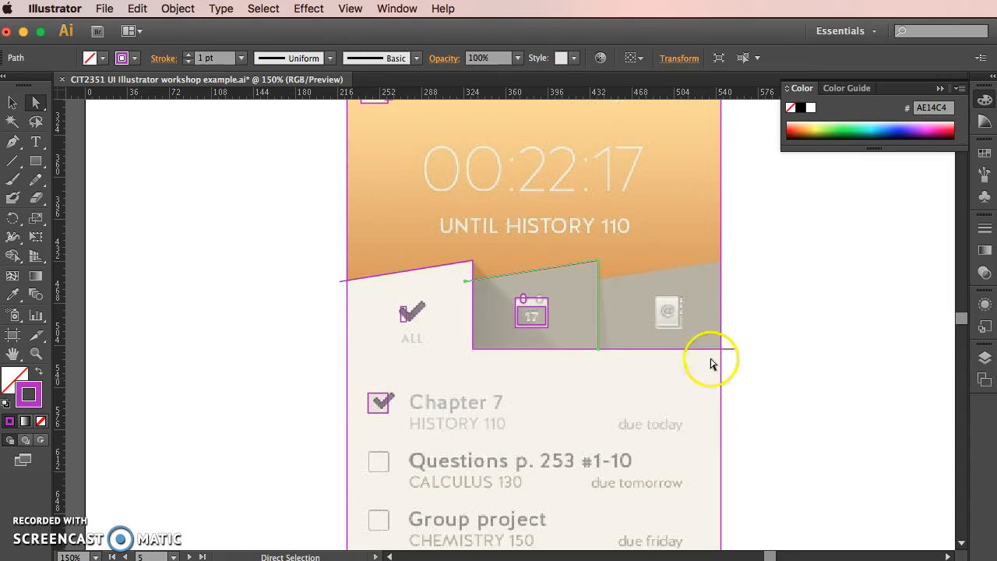
# Step: Duplicate the shortened calendar tab path onto the address book tab, matching its corner to the mockup's right edge
pyautogui.click(12, 102)
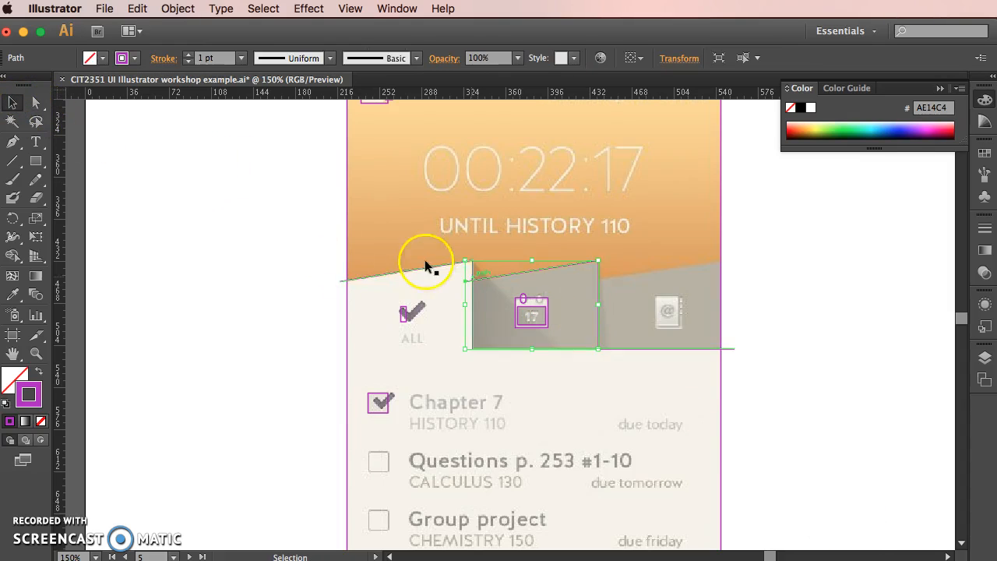
pyautogui.moveTo(515, 273); pyautogui.dragTo(635, 270)
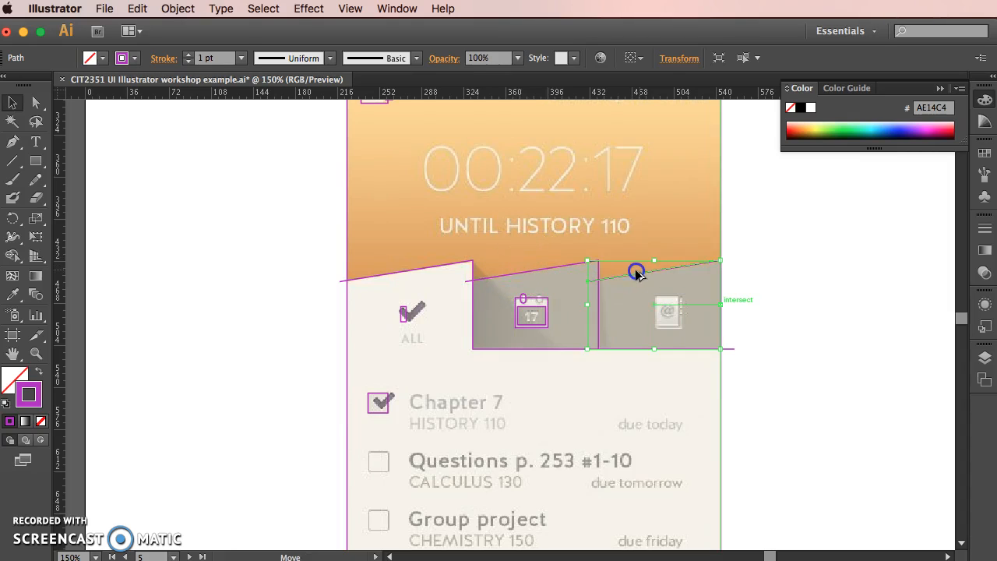
pyautogui.click(775, 257)
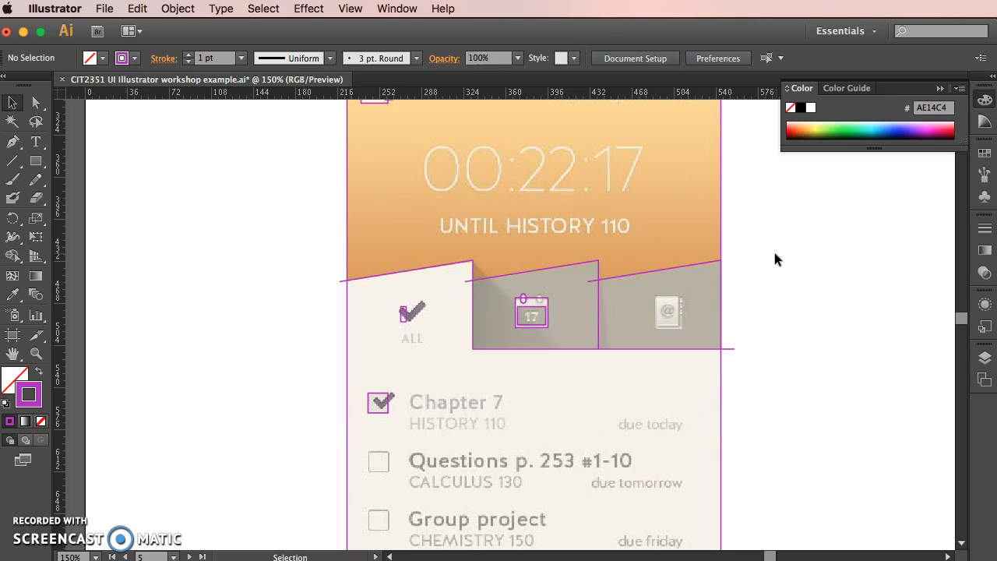
# Step: Duplicate the upright rectangle on the ALL tab's check mark and turn the copy 90° so it lies horizontally beside it
pyautogui.press('super+minus')
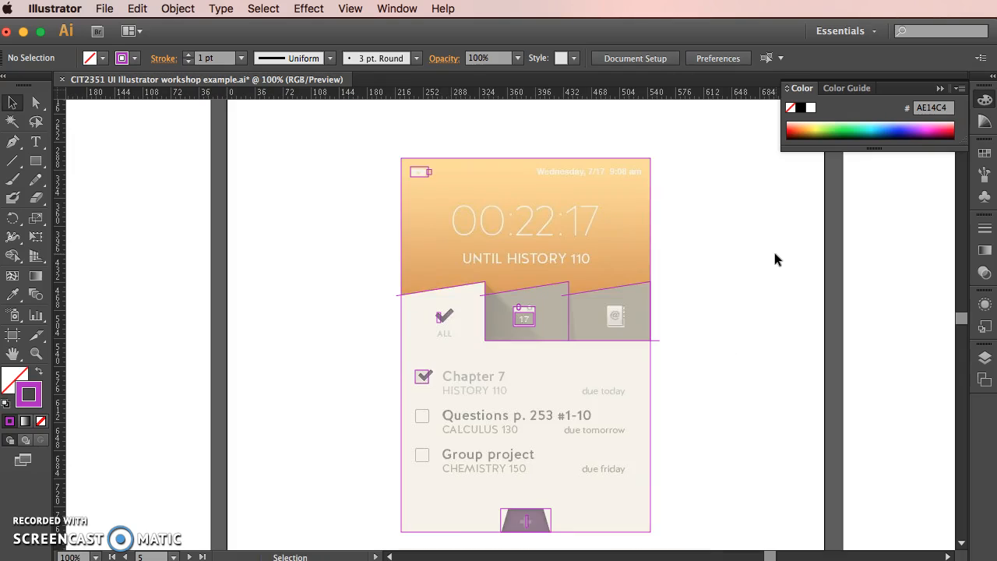
pyautogui.press('super+equal')
pyautogui.press('super+equal')
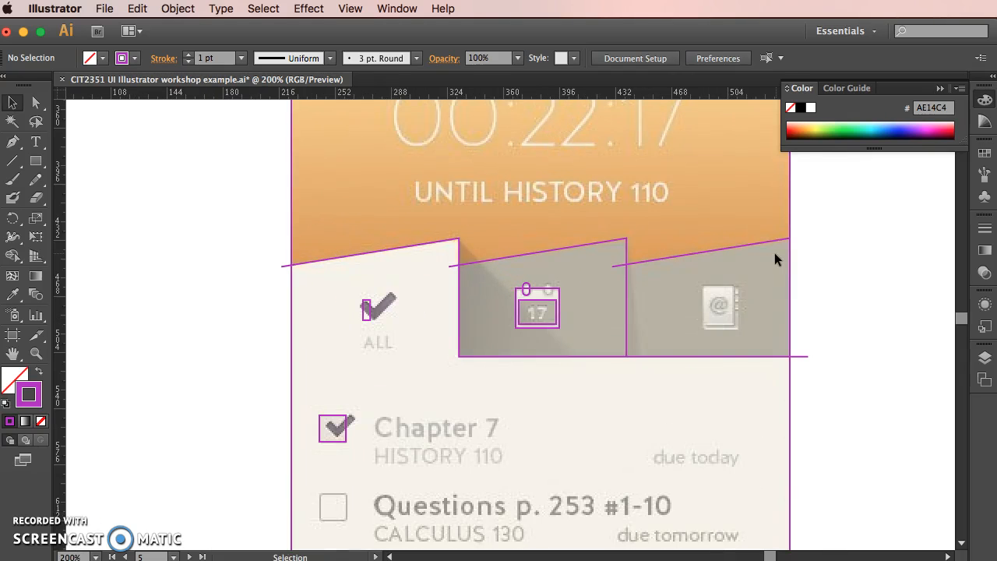
pyautogui.moveTo(590, 423); pyautogui.dragTo(682, 415)
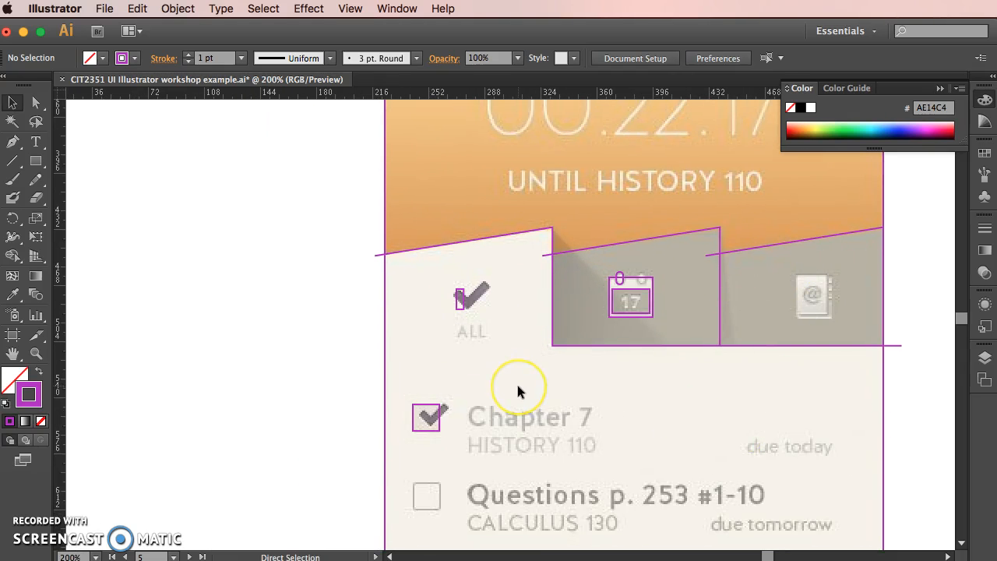
pyautogui.press('super+equal')
pyautogui.moveTo(440, 292); pyautogui.dragTo(490, 280)
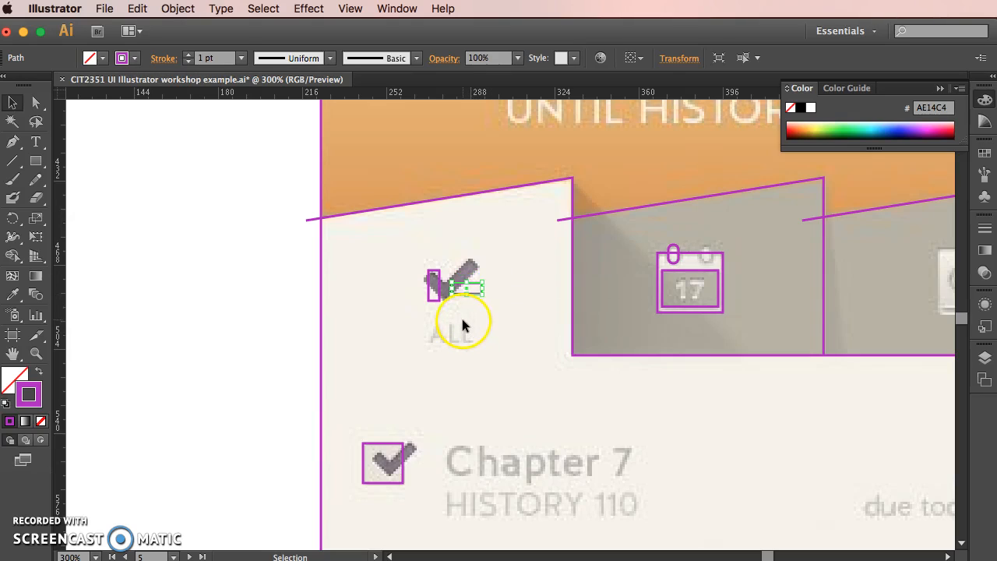
# Step: Move the horizontal rectangle against the lower end of the upright one so the two form an L
pyautogui.keyDown('shift'); pyautogui.click(439, 291); pyautogui.keyUp('shift')
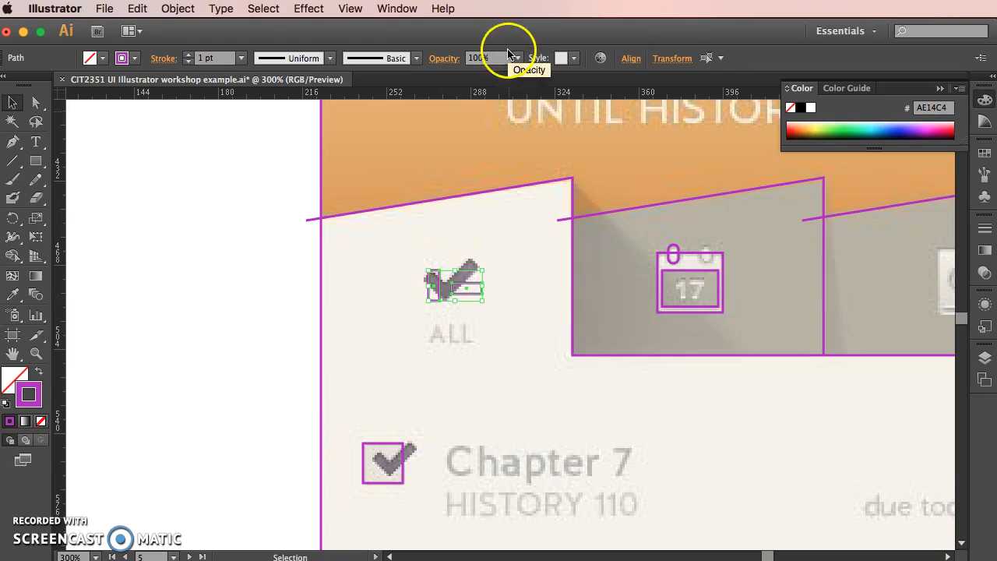
pyautogui.click(440, 333)
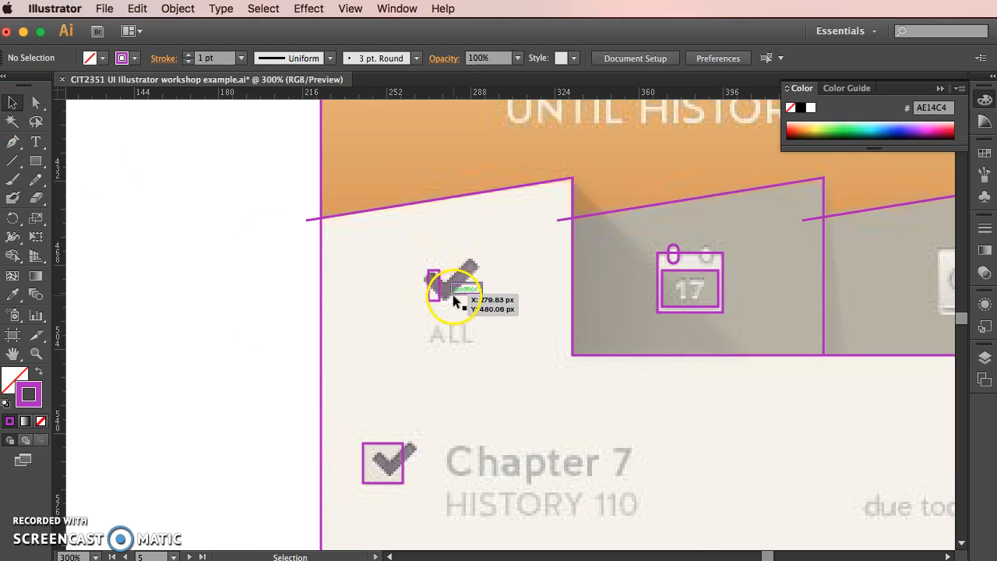
pyautogui.moveTo(452, 296); pyautogui.dragTo(440, 303)
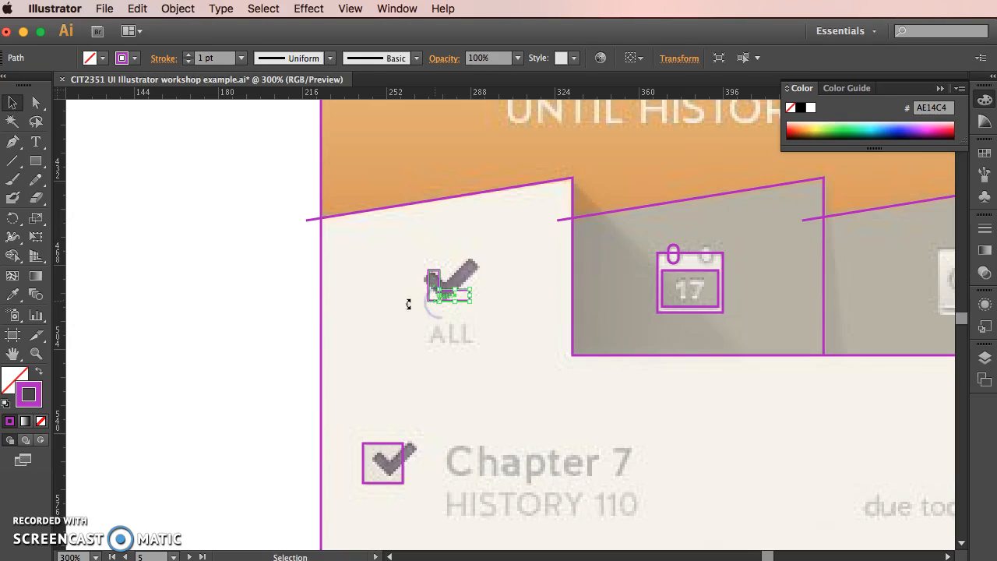
# Step: Align the bottom edges of the upright and horizontal check mark rectangles
pyautogui.press('super+equal')
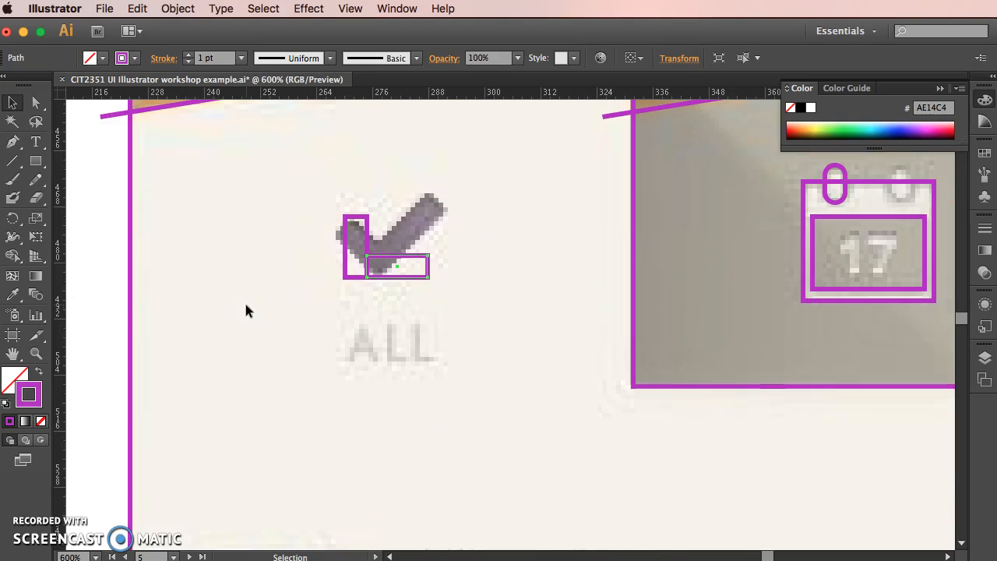
pyautogui.keyDown('shift'); pyautogui.click(348, 232); pyautogui.keyUp('shift')
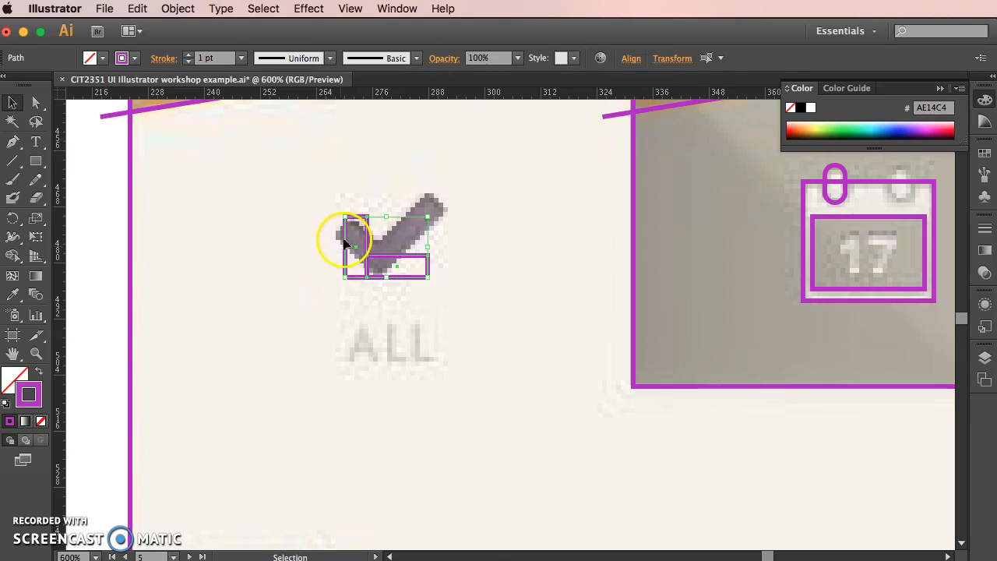
pyautogui.click(627, 60)
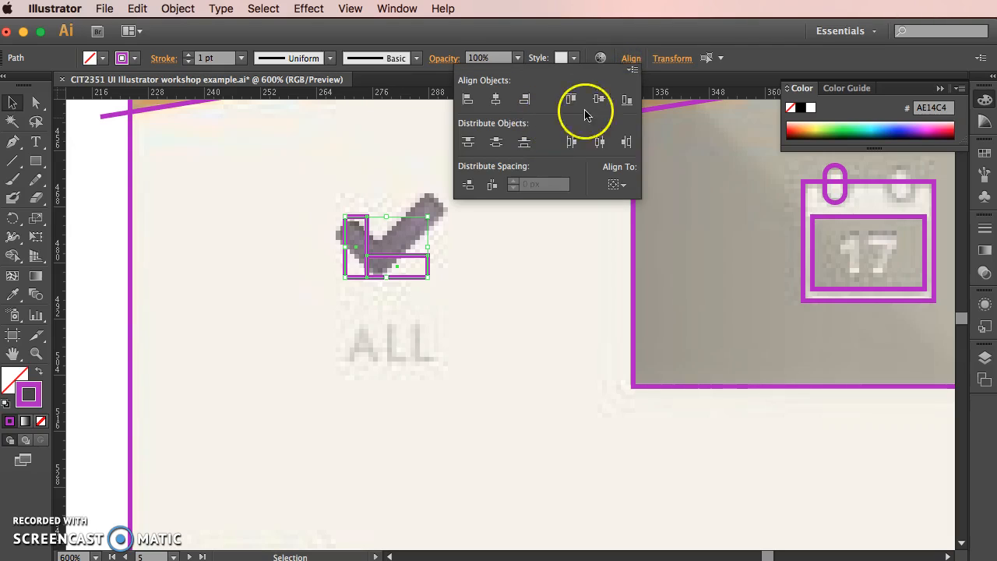
pyautogui.click(616, 184)
pyautogui.click(627, 100)
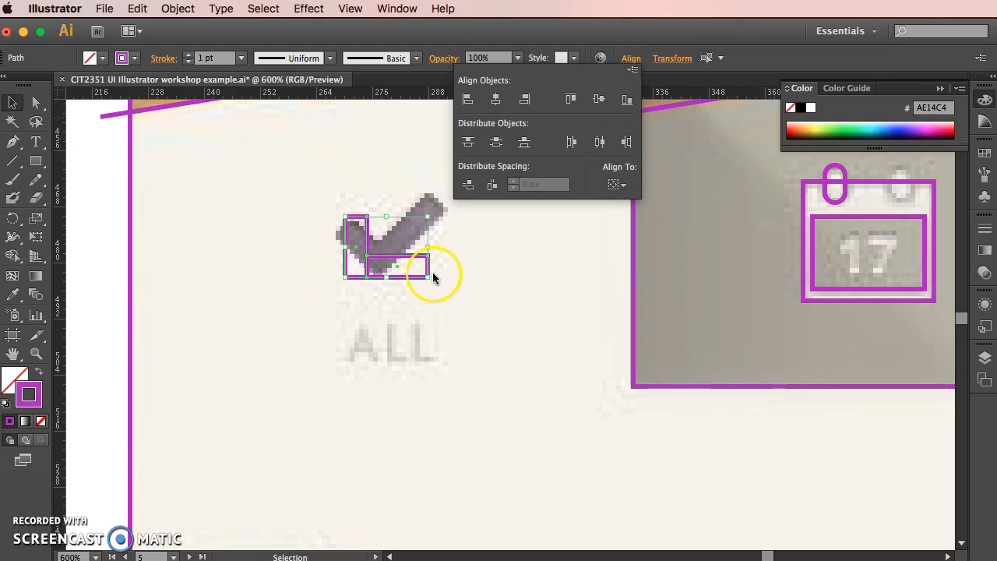
pyautogui.click(468, 268)
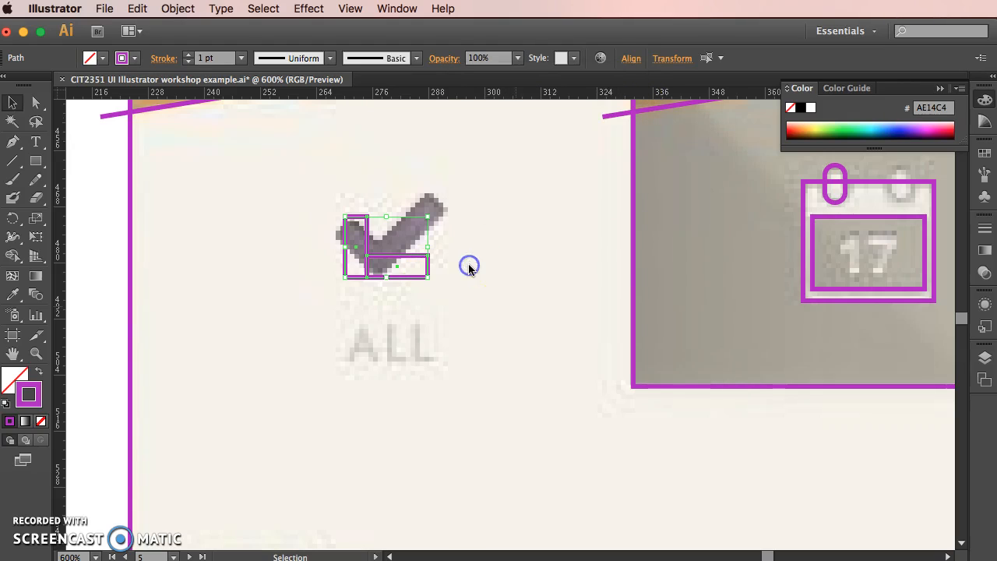
# Step: Group the upright and horizontal rectangles that form the L over the ALL tab's check mark
pyautogui.rightClick(370, 240)
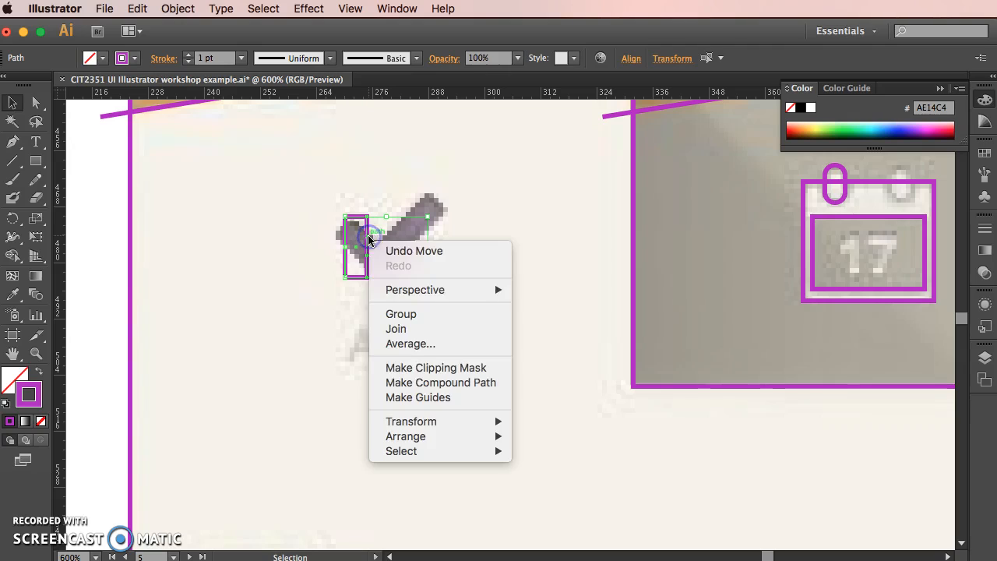
pyautogui.click(413, 314)
pyautogui.click(191, 9)
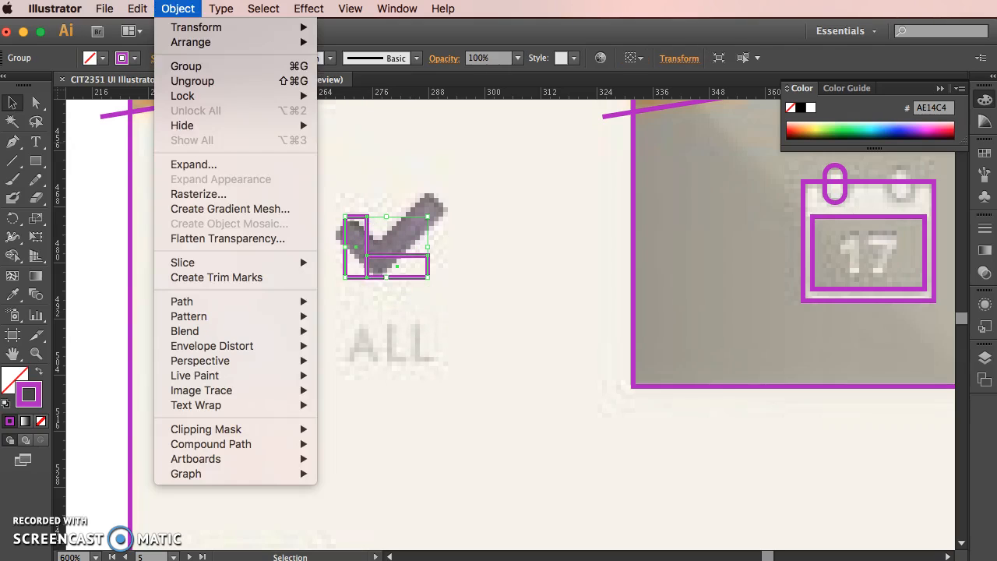
pyautogui.moveTo(221, 304)
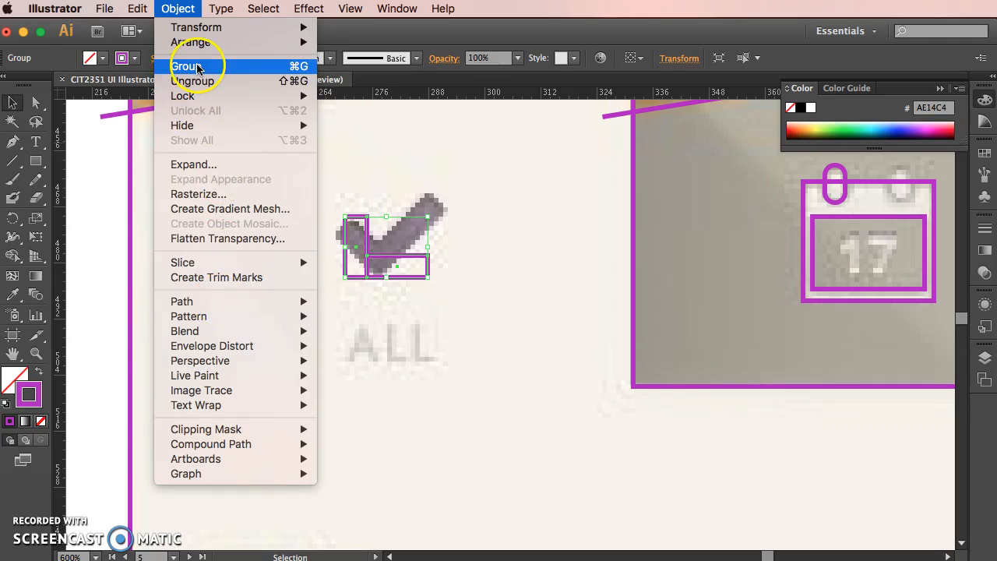
pyautogui.click(431, 156)
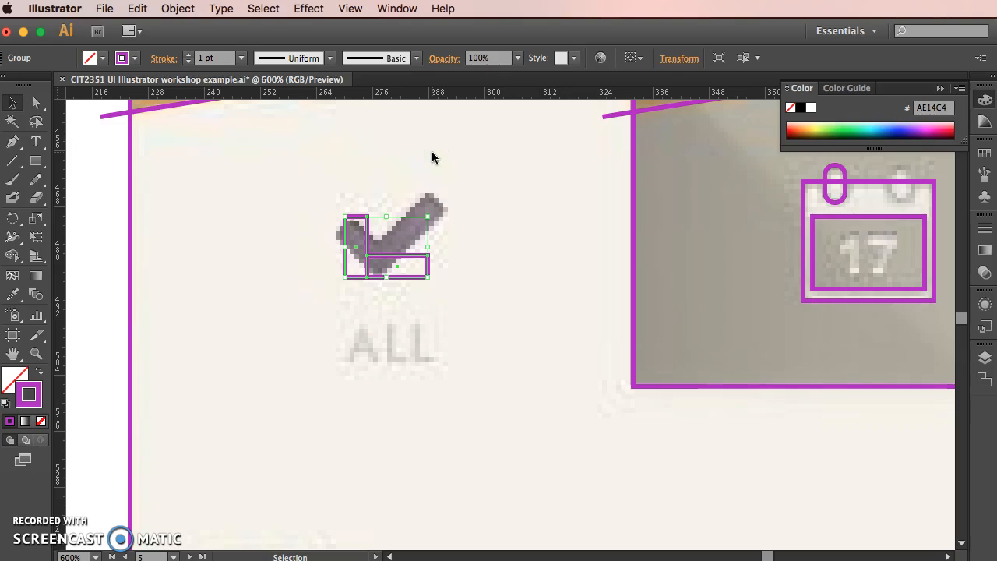
pyautogui.press('super+minus')
pyautogui.click(434, 179)
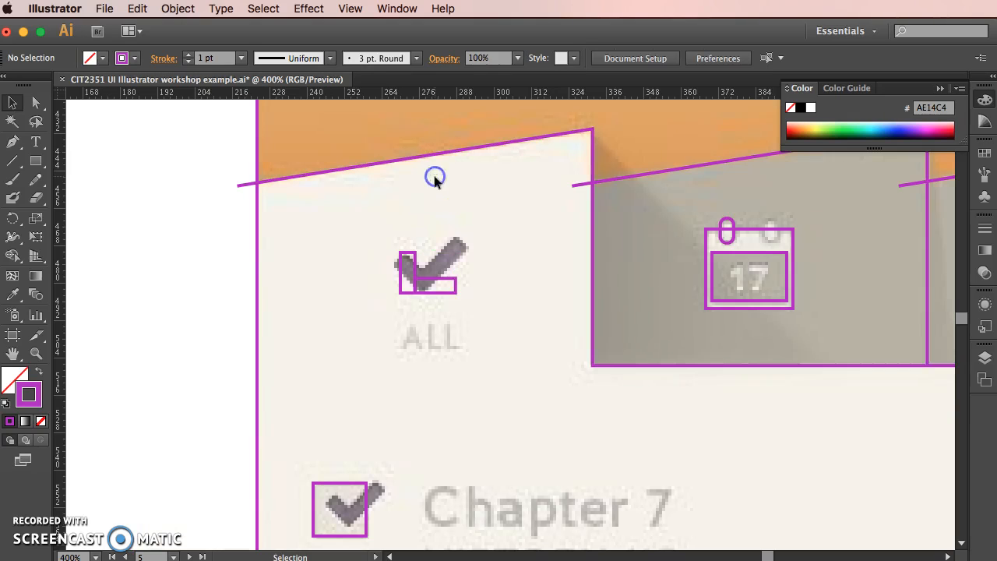
# Step: Rotate the grouped L shape on the ALL tab by 45° with the preview turned on
pyautogui.click(454, 286)
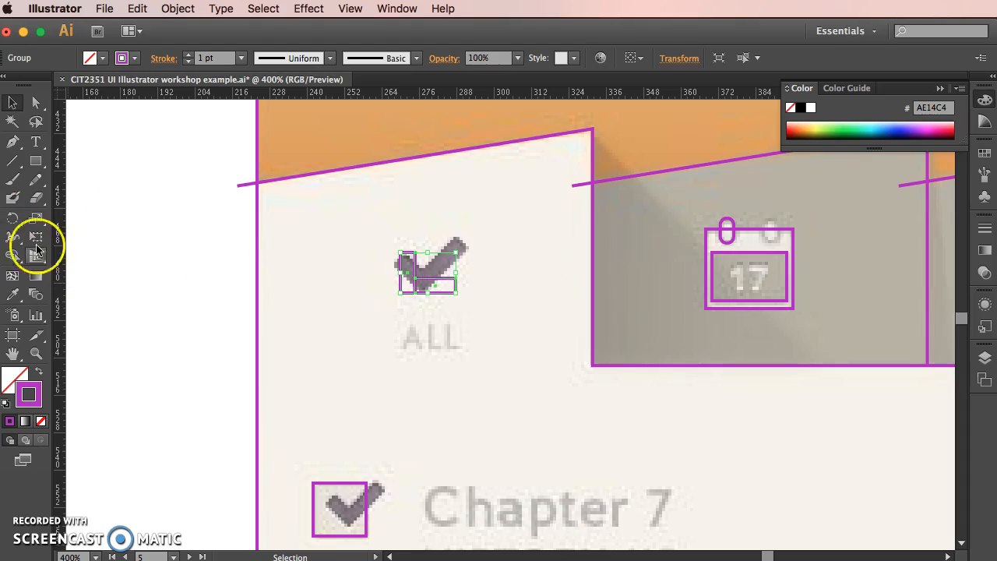
pyautogui.doubleClick(10, 221)
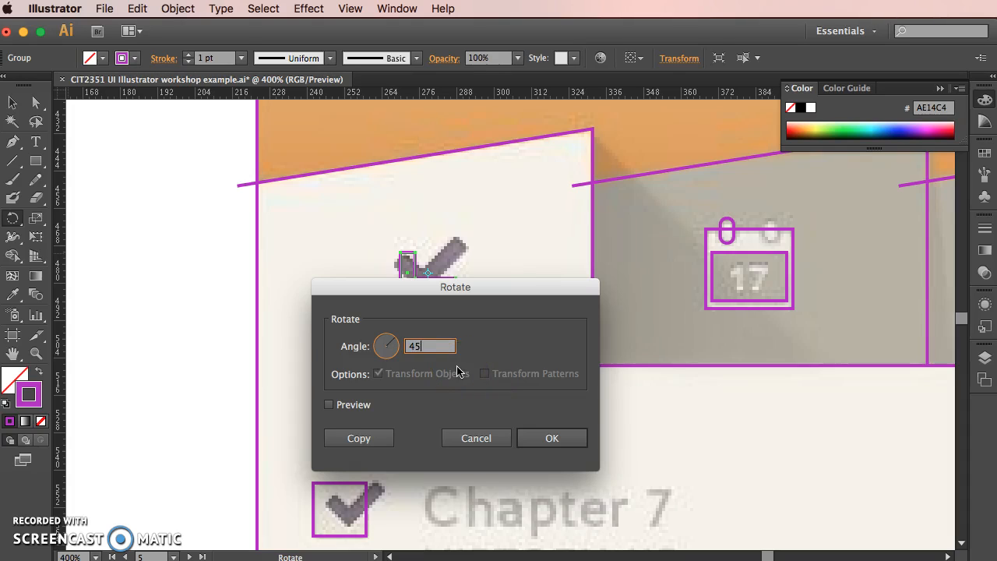
pyautogui.click(348, 406)
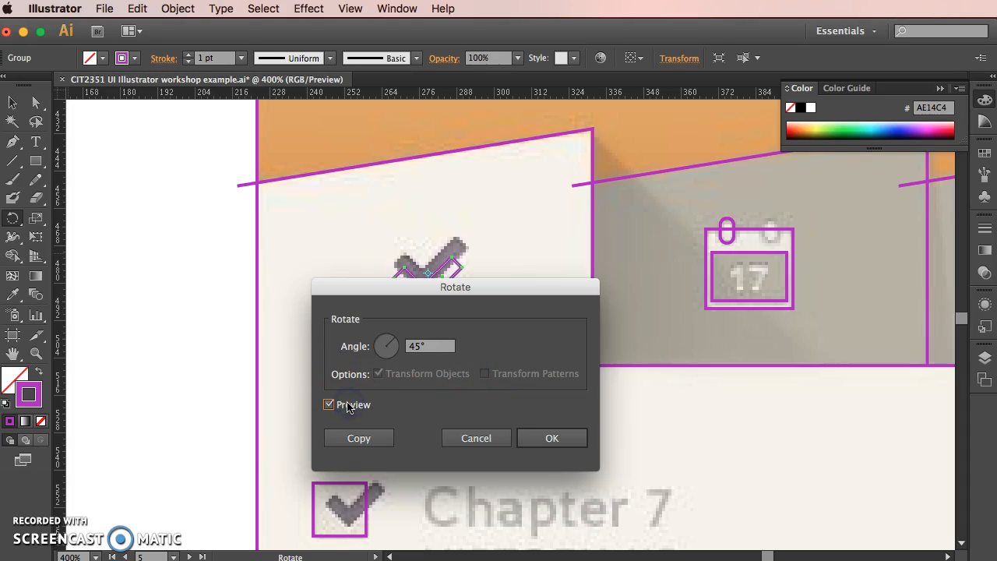
pyautogui.moveTo(535, 291); pyautogui.dragTo(532, 332)
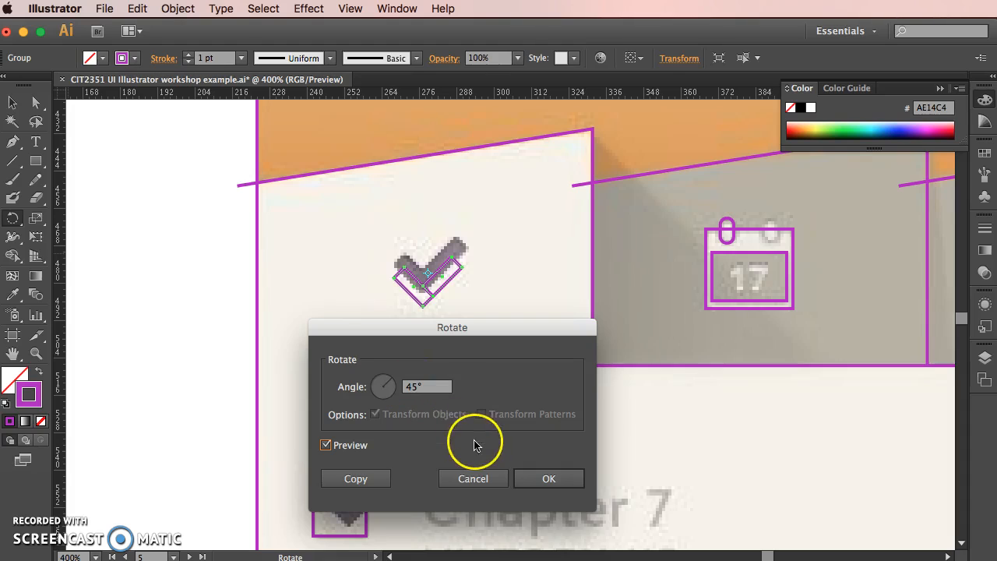
pyautogui.click(546, 477)
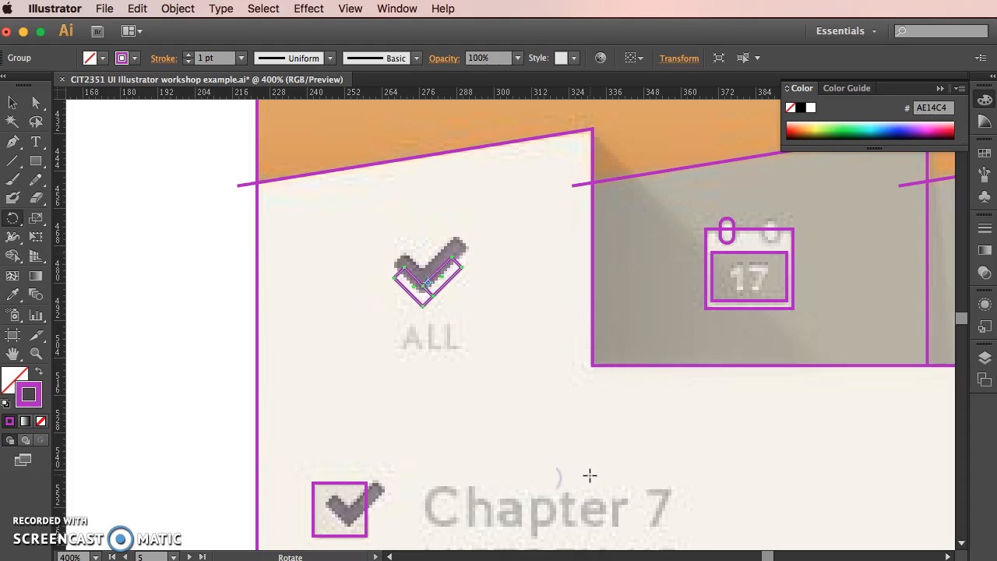
# Step: Nudge the rotated L shape up until it lies over the mockup's check mark, and deselect it
pyautogui.press('Up')
pyautogui.press('Up')
pyautogui.press('Up')
pyautogui.press('Up')
pyautogui.press('Up')
pyautogui.press('Down')
pyautogui.press('Up')
pyautogui.press('Down')
pyautogui.click(14, 102)
pyautogui.click(468, 215)
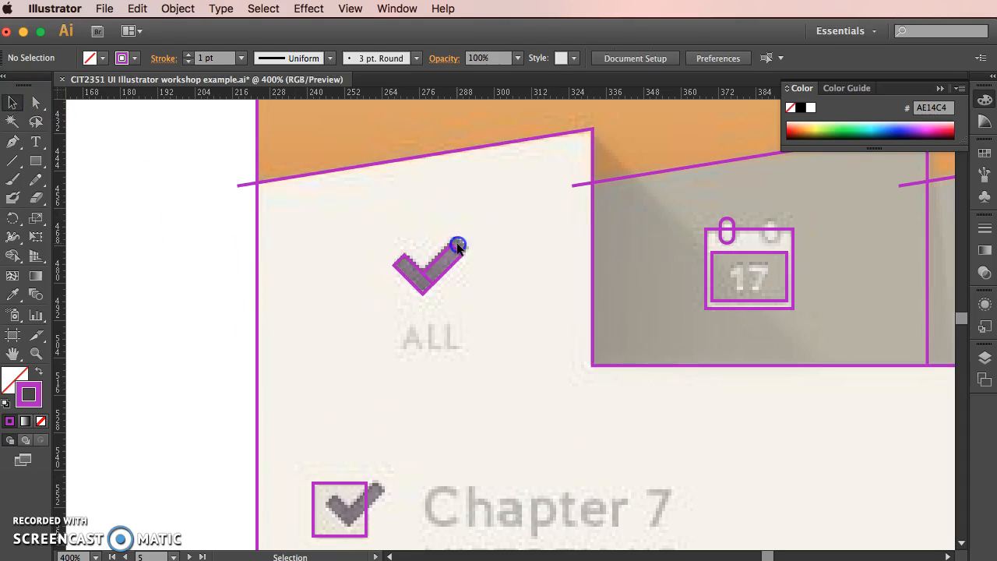
# Step: Enlarge the check mark group slightly toward its upper right and nudge it left to fit the mockup
pyautogui.click(457, 246)
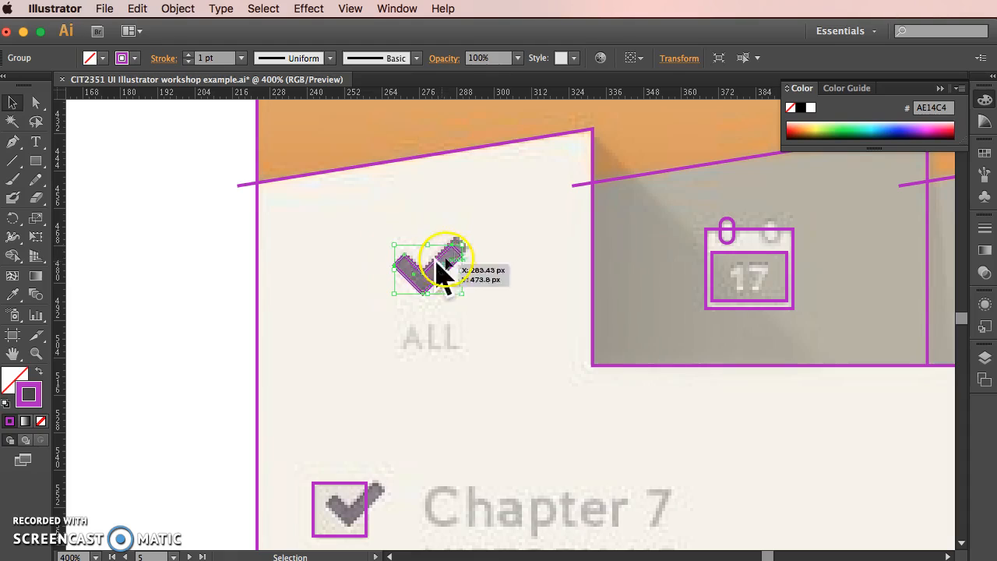
pyautogui.moveTo(460, 245); pyautogui.dragTo(473, 238)
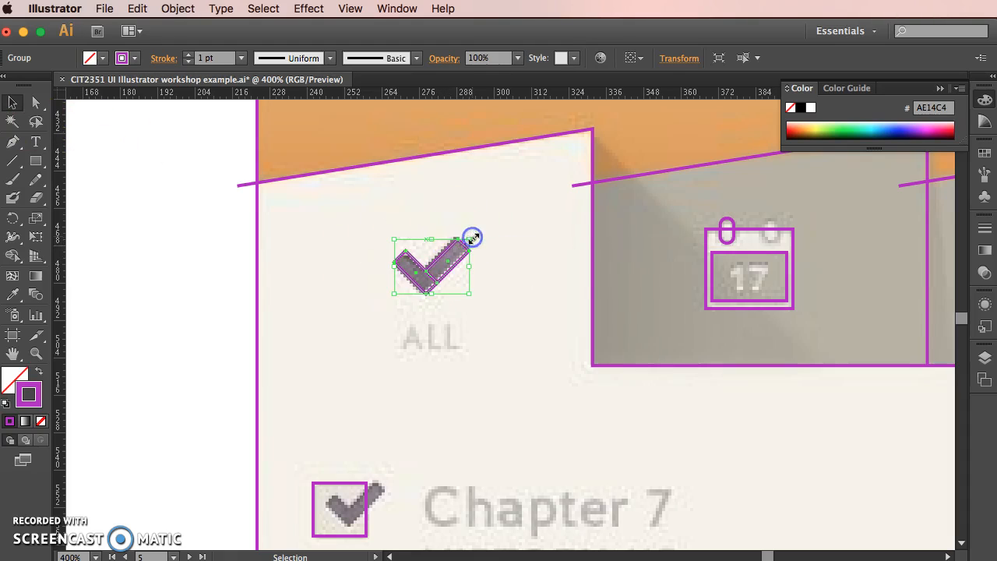
pyautogui.press('Left')
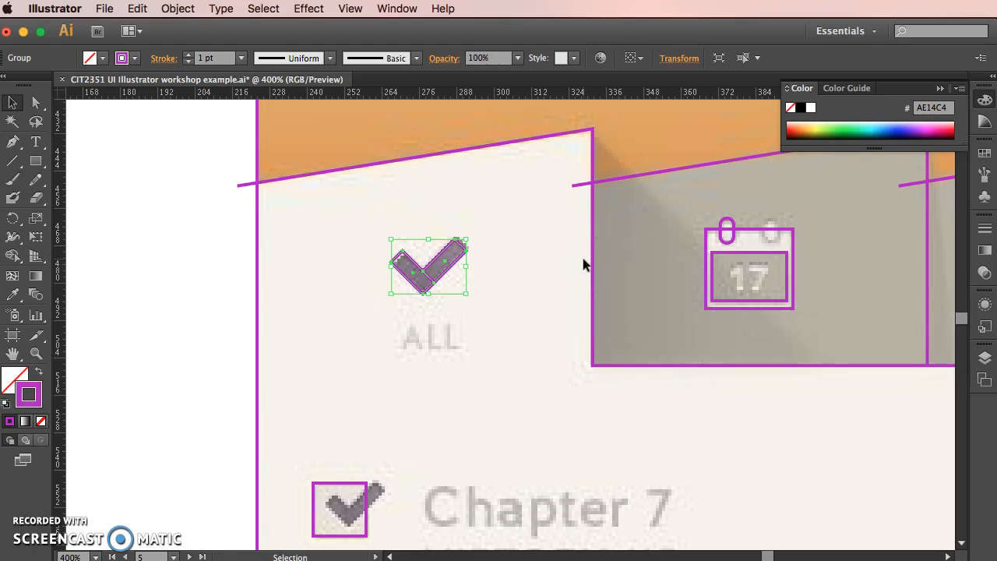
# Step: Shorten the check mark's short arm by moving its two outer anchor points slightly inward
pyautogui.click(36, 102)
pyautogui.click(401, 223)
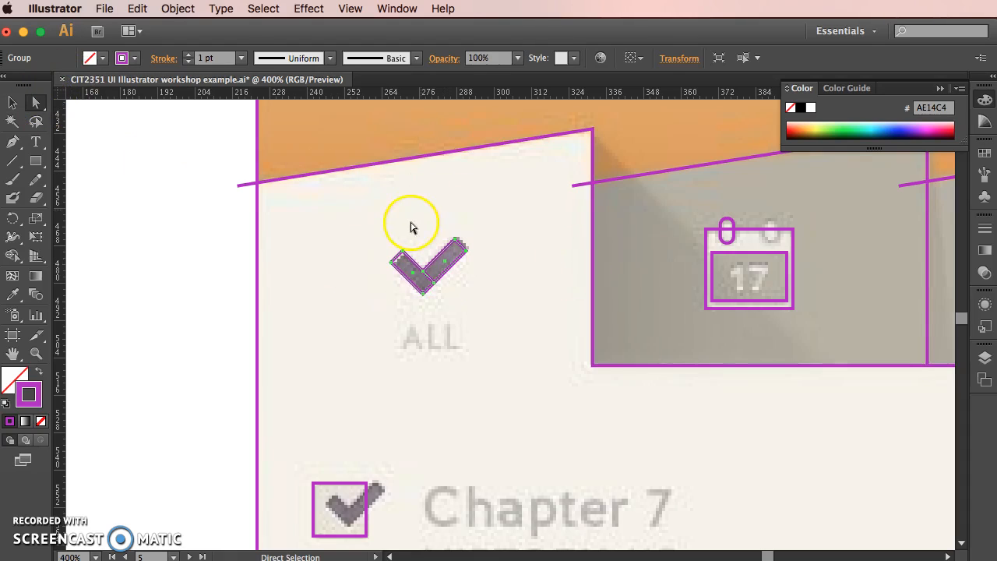
pyautogui.click(399, 260)
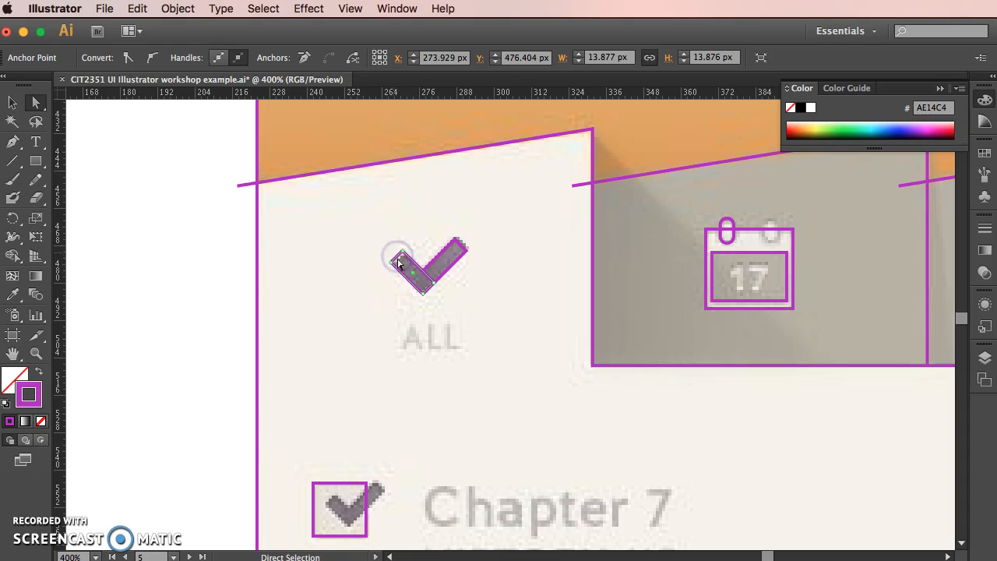
pyautogui.moveTo(390, 244); pyautogui.dragTo(397, 254)
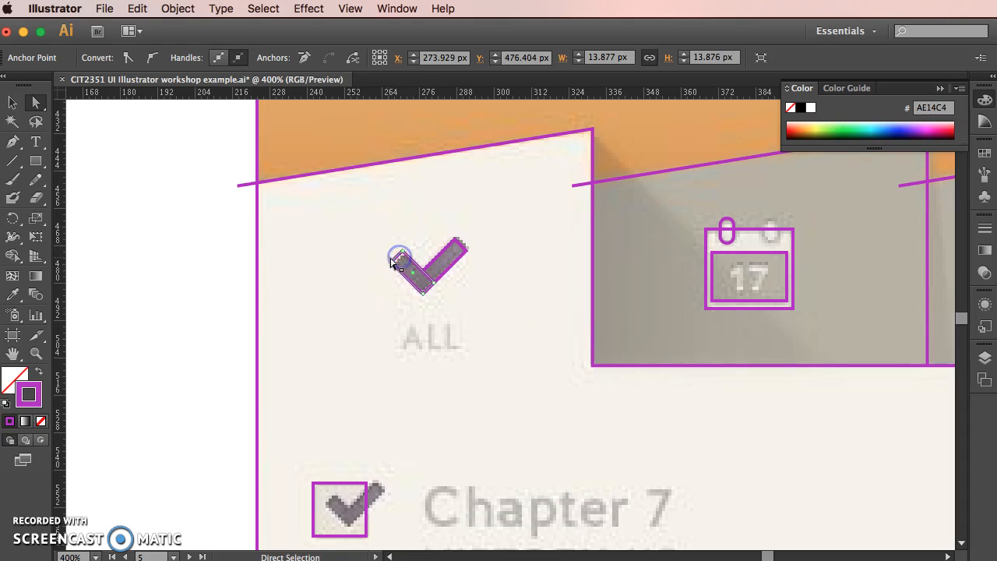
pyautogui.moveTo(399, 261); pyautogui.dragTo(404, 252)
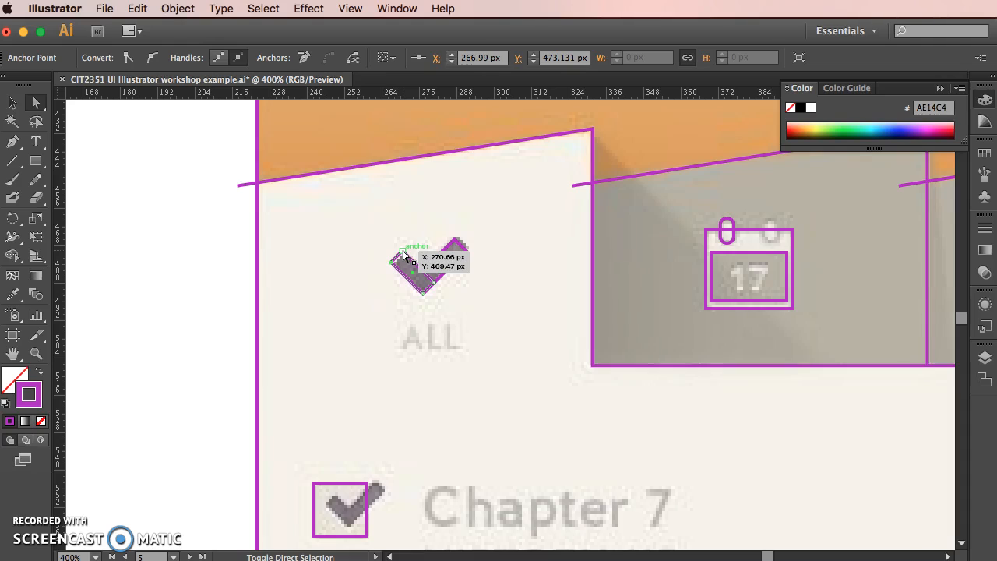
pyautogui.keyDown('shift'); pyautogui.click(404, 254); pyautogui.keyUp('shift')
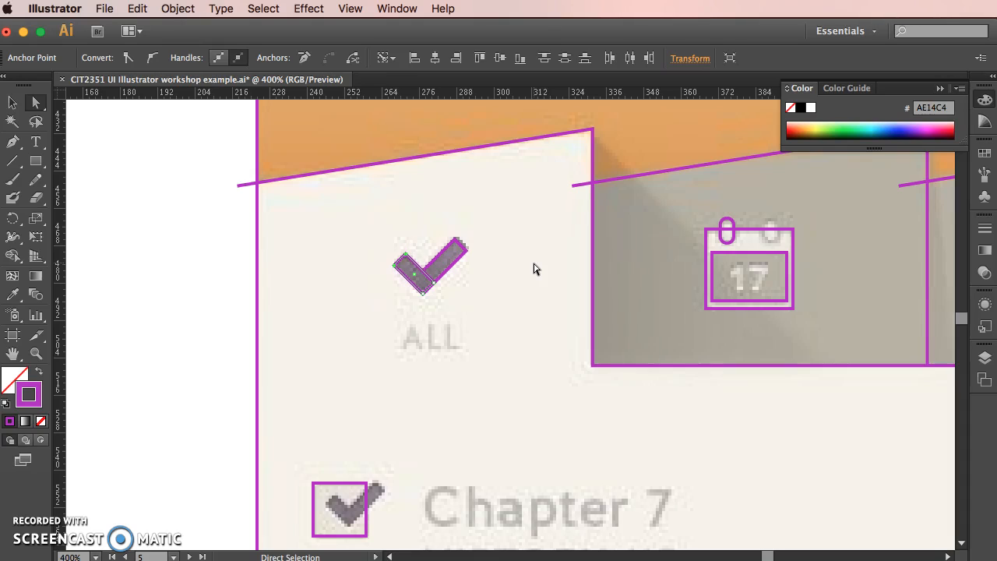
pyautogui.click(13, 102)
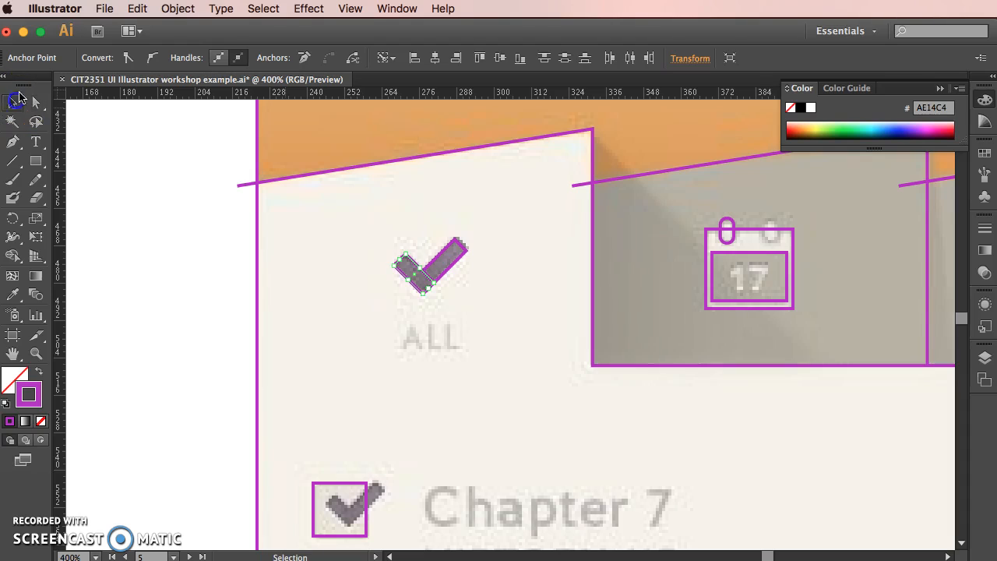
pyautogui.click(304, 224)
pyautogui.click(557, 223)
# Step: Lengthen the check mark's long arm by moving its two outer anchor points slightly outward
pyautogui.click(35, 102)
pyautogui.click(434, 228)
pyautogui.click(441, 219)
pyautogui.moveTo(482, 247); pyautogui.dragTo(491, 262)
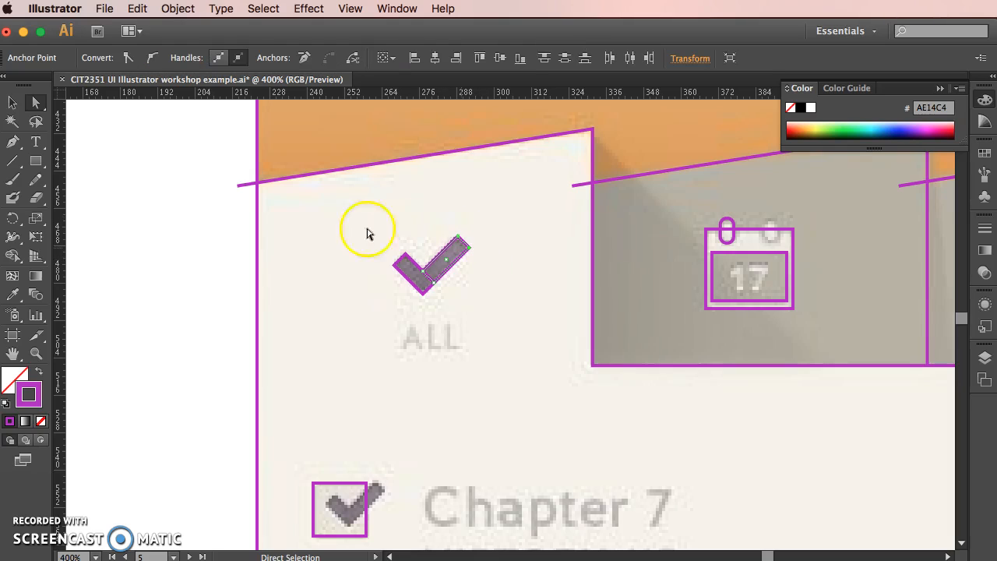
pyautogui.click(13, 102)
pyautogui.click(170, 217)
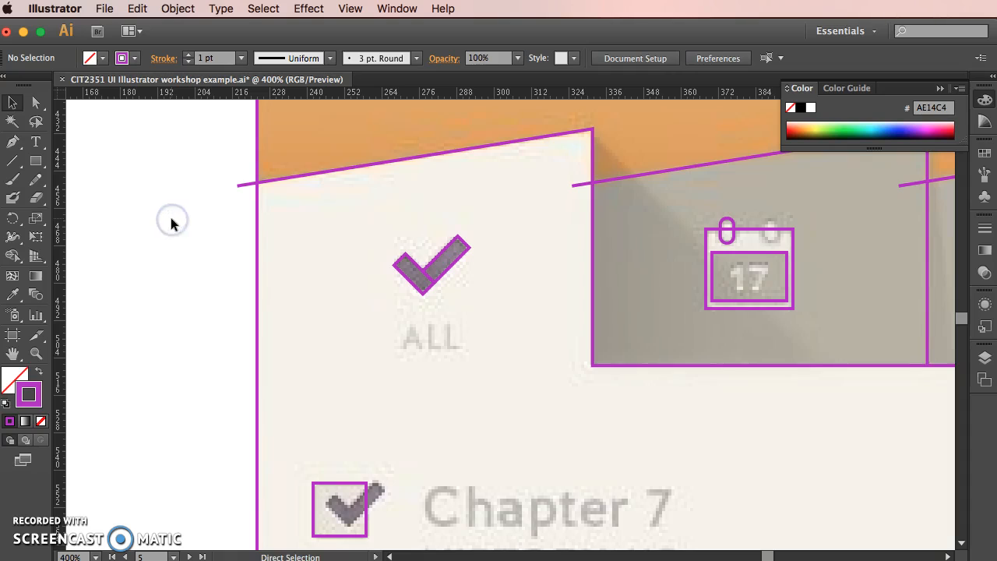
# Step: Duplicate the Chapter 7 check box outline straight down onto the check box of the Questions p. 253 row
pyautogui.press('super+minus')
pyautogui.press('super+minus')
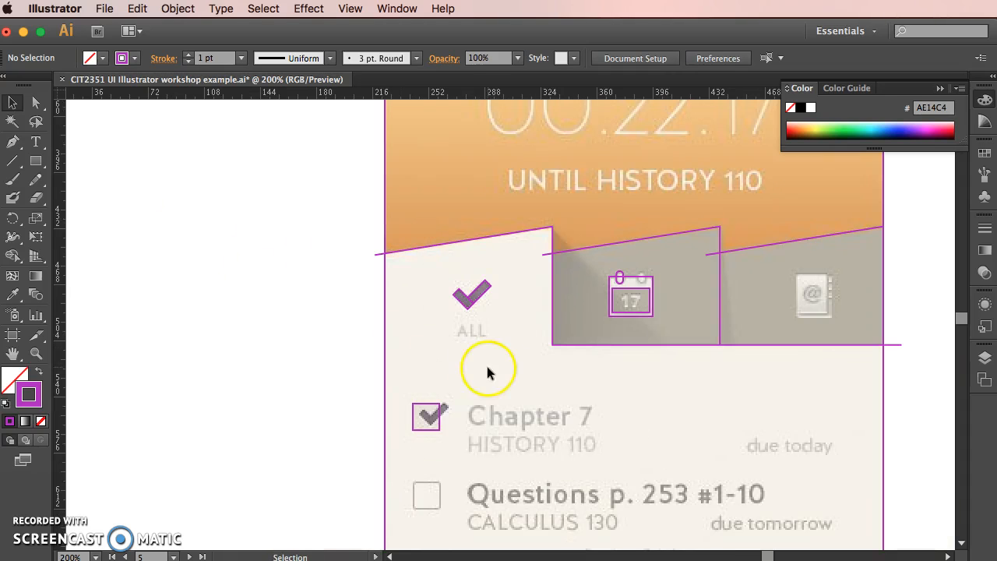
pyautogui.moveTo(616, 378); pyautogui.dragTo(579, 227)
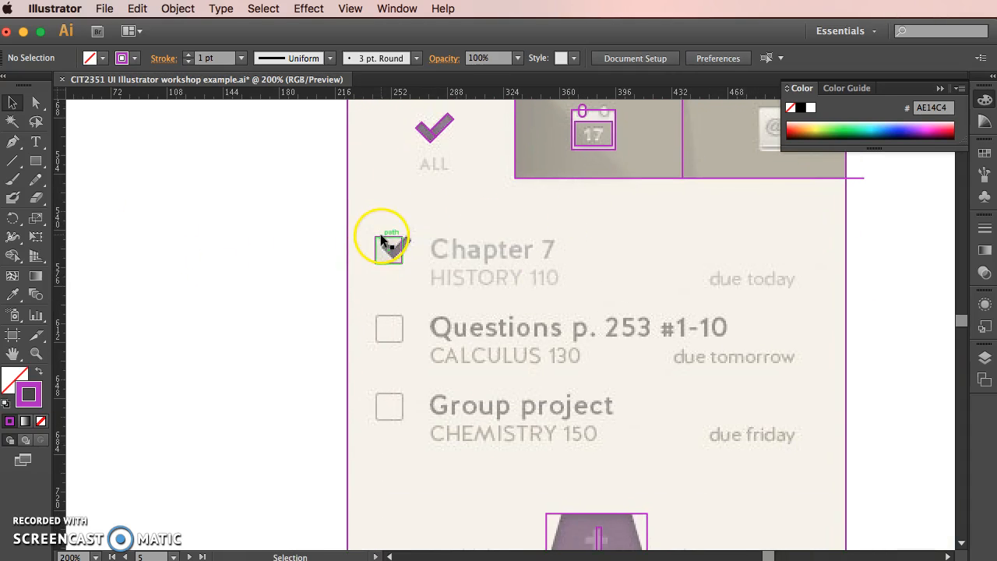
pyautogui.moveTo(382, 238); pyautogui.dragTo(380, 314)
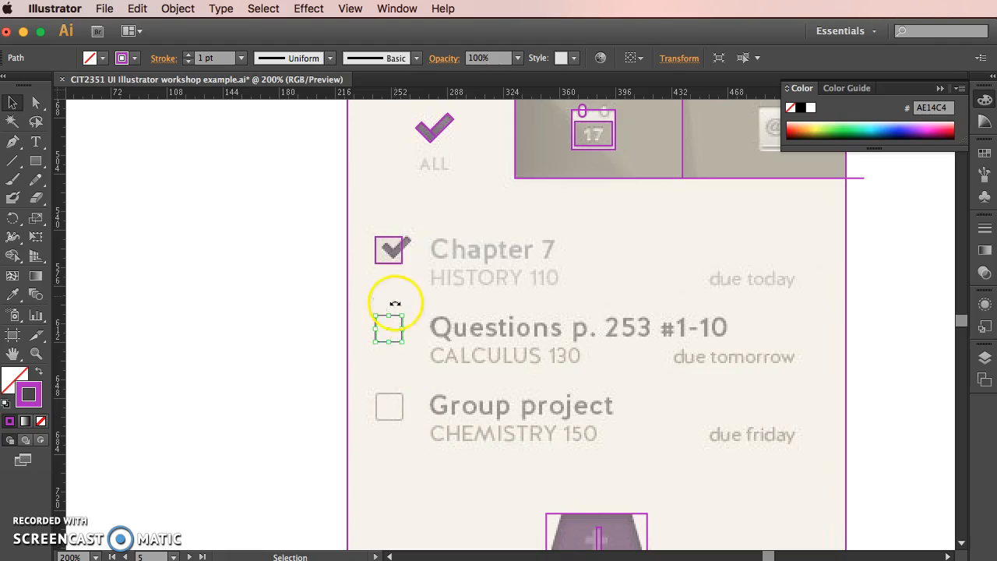
# Step: Repeat the last transformation to place another check box copy on the Group project row
pyautogui.click(168, 9)
pyautogui.moveTo(180, 31)
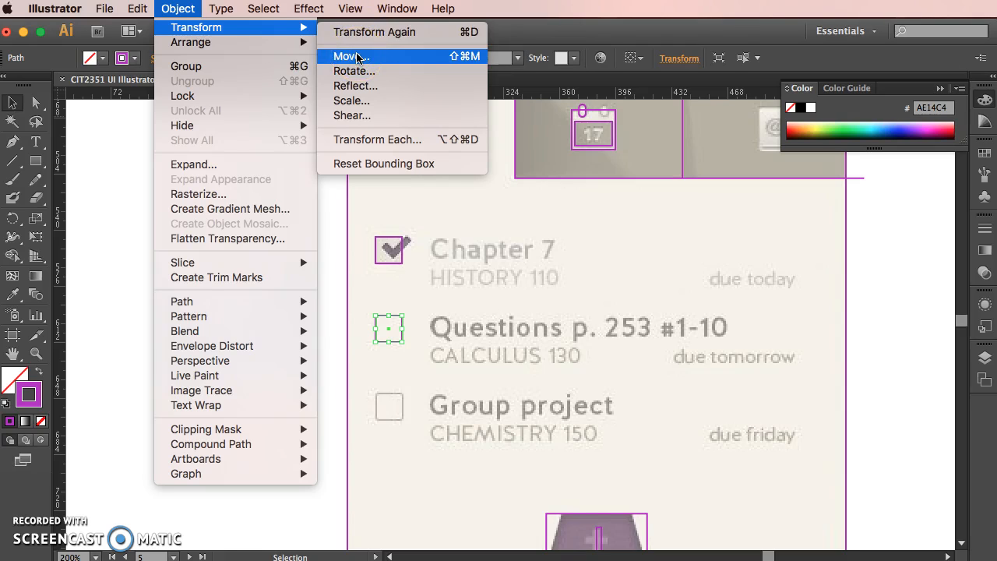
pyautogui.click(385, 35)
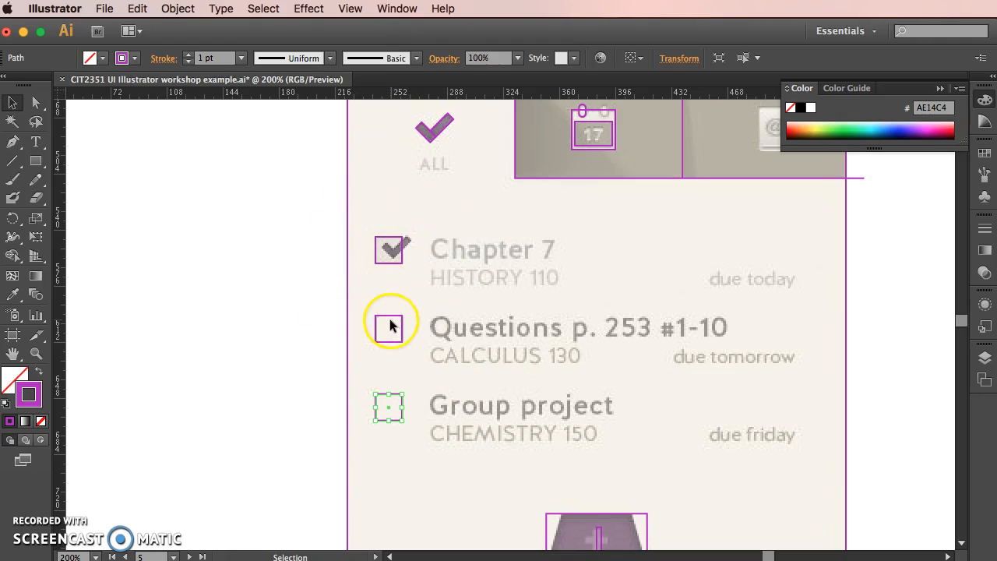
pyautogui.click(285, 391)
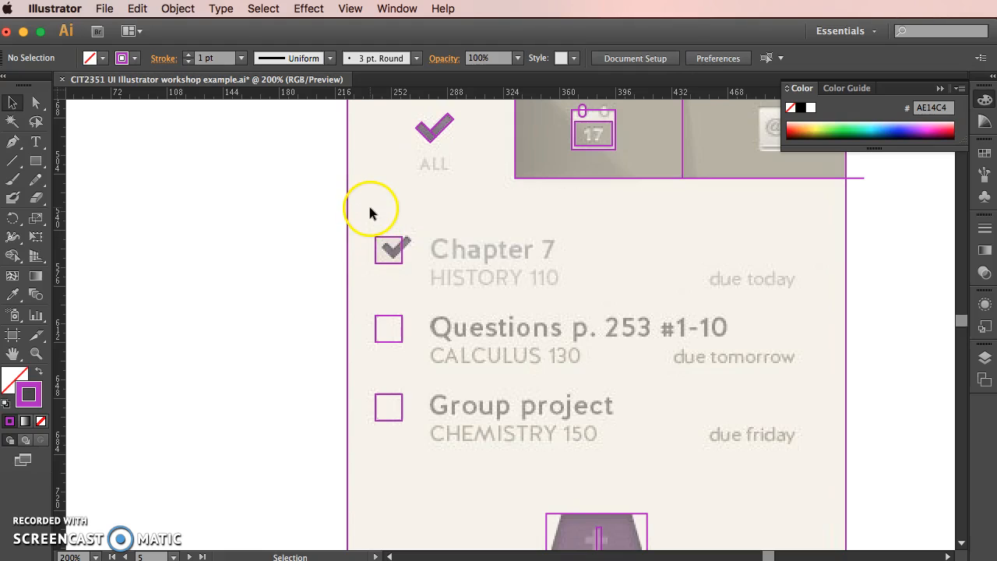
# Step: Align the left edges of the three check boxes and distribute the vertical space between them evenly
pyautogui.moveTo(369, 211); pyautogui.dragTo(424, 441)
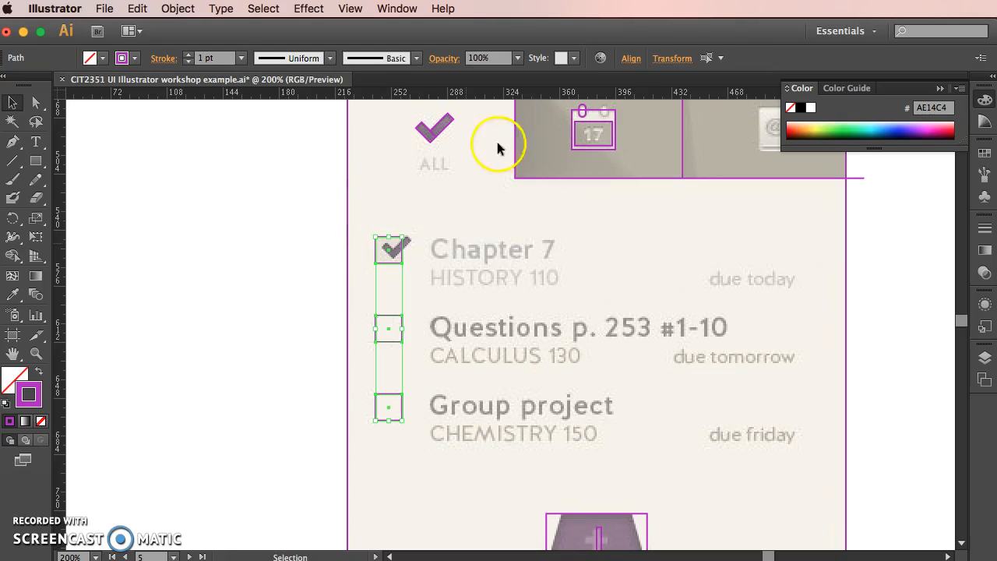
pyautogui.click(631, 58)
pyautogui.click(470, 101)
pyautogui.click(469, 187)
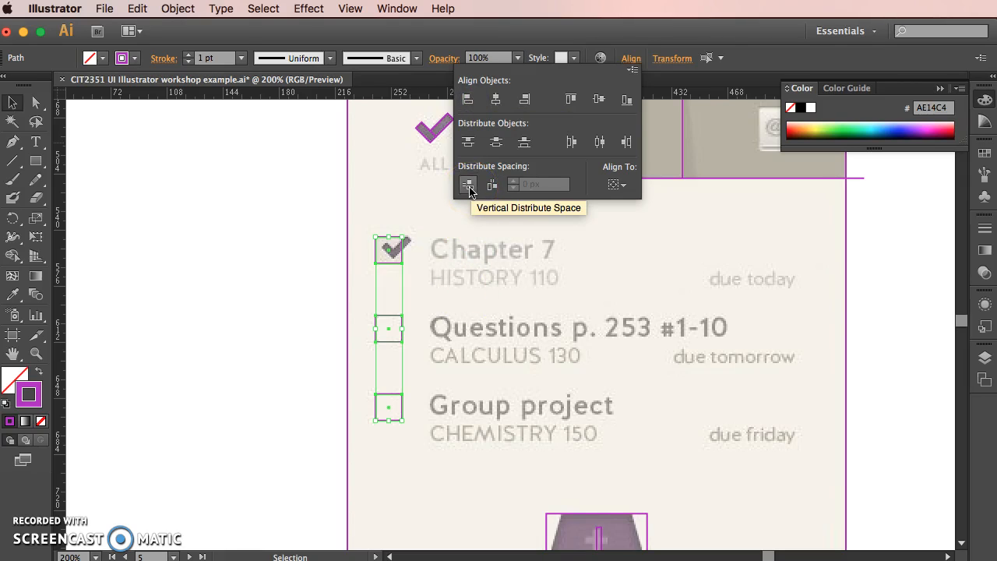
pyautogui.click(467, 187)
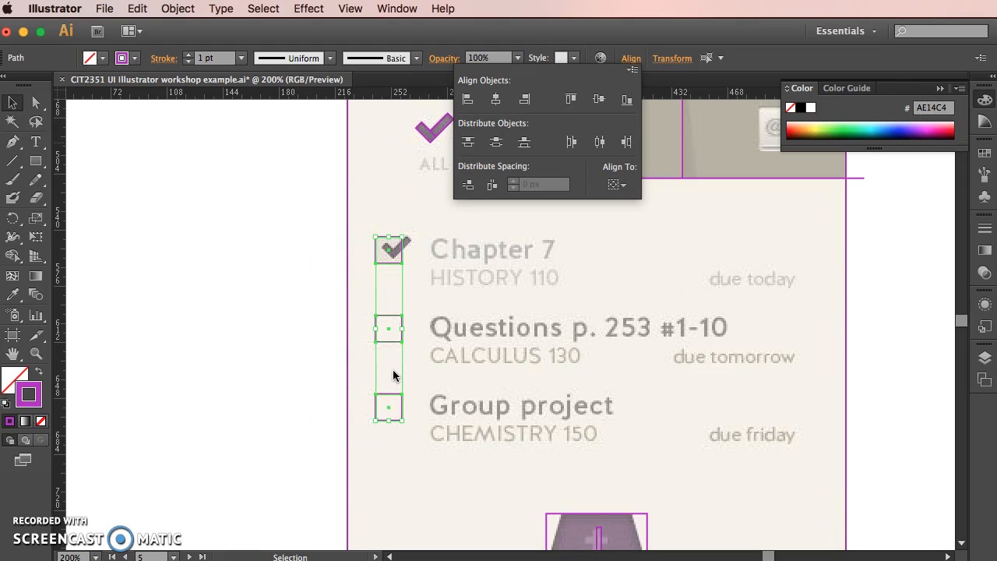
# Step: Open Align as a separate floating panel while keeping the three check boxes selected
pyautogui.click(633, 72)
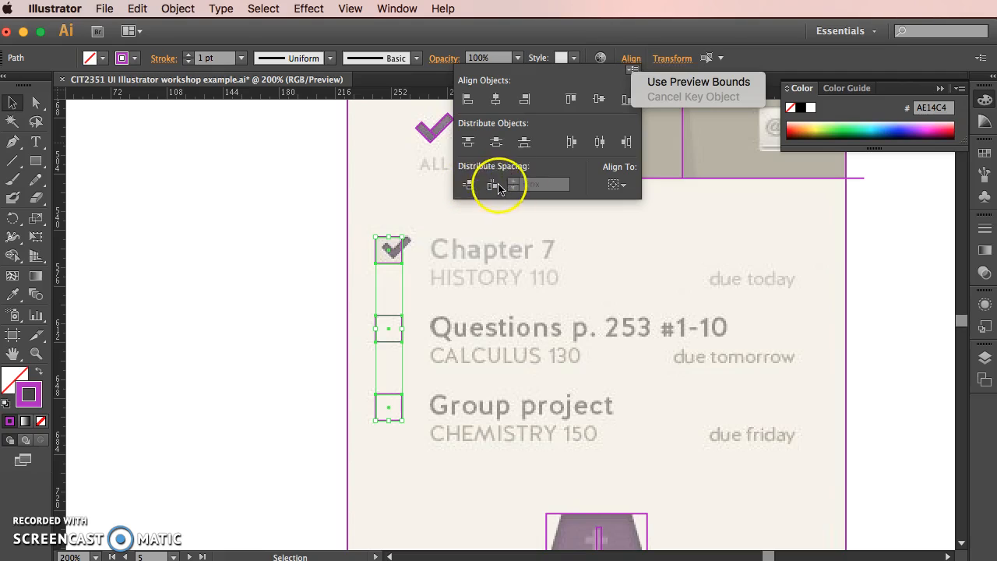
pyautogui.click(271, 251)
pyautogui.click(281, 258)
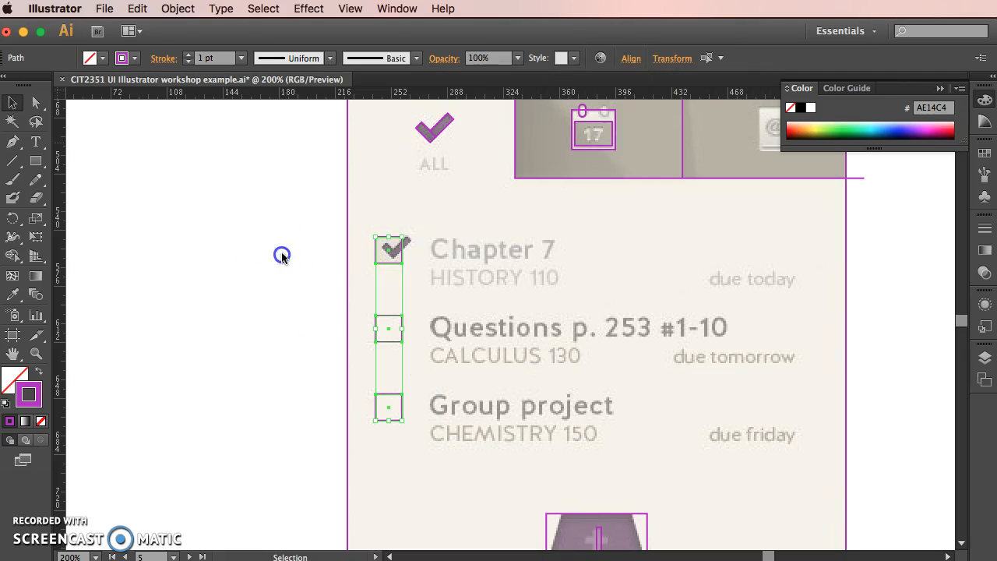
pyautogui.click(393, 8)
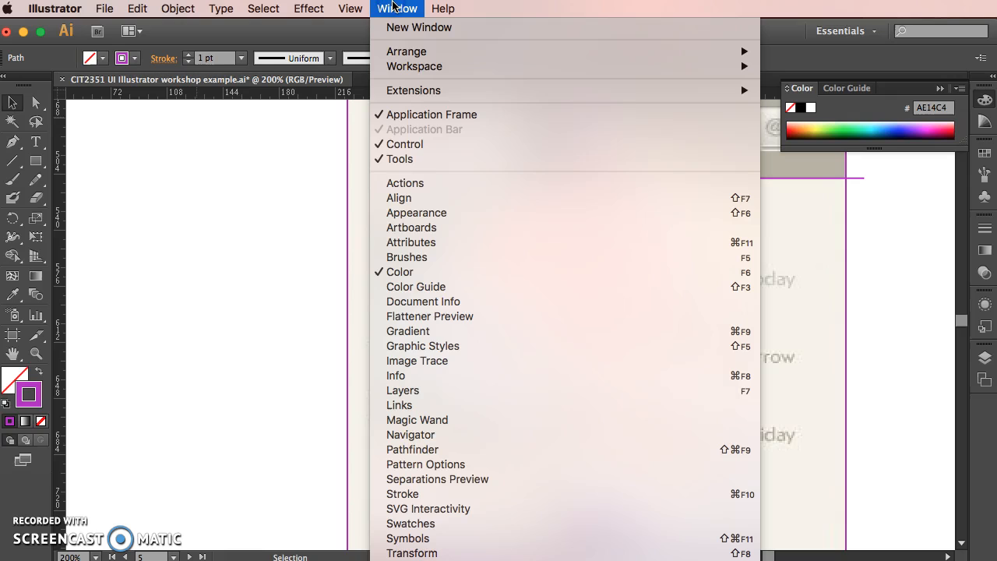
pyautogui.click(412, 198)
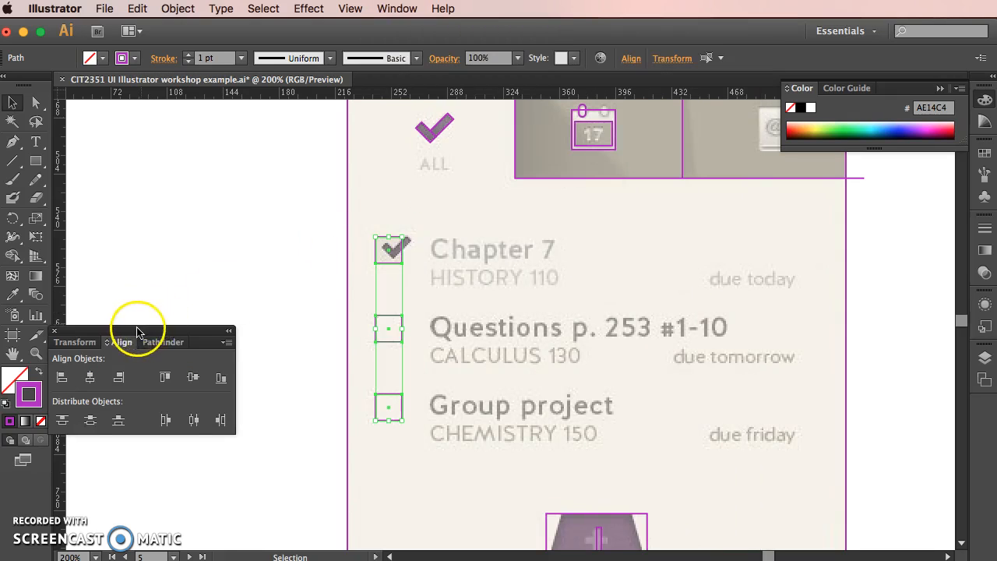
# Step: Dock the floating Transform, Align and Pathfinder panel group with the collapsed panel icons and deselect the check boxes
pyautogui.moveTo(143, 337); pyautogui.dragTo(212, 269)
pyautogui.click(190, 269)
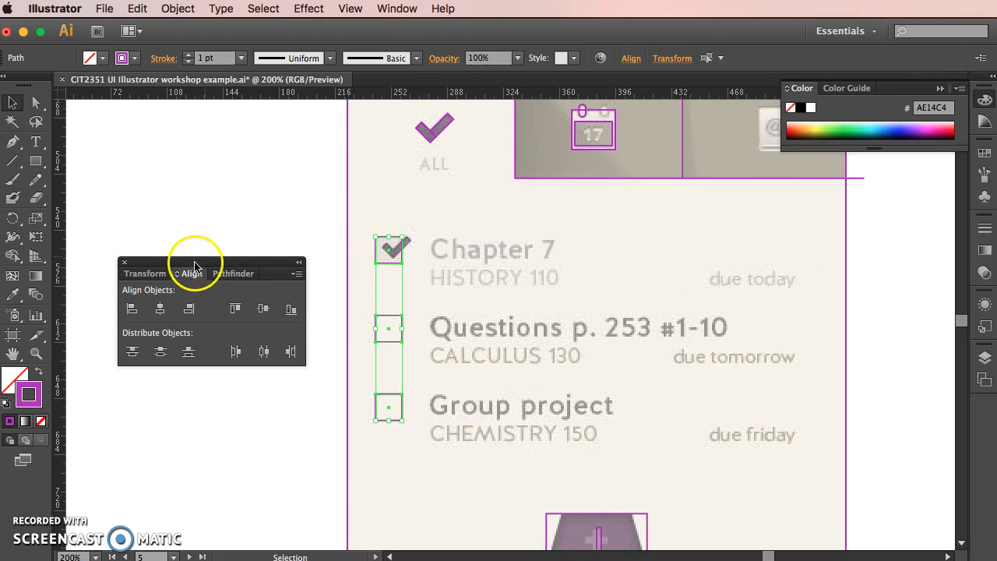
pyautogui.click(397, 9)
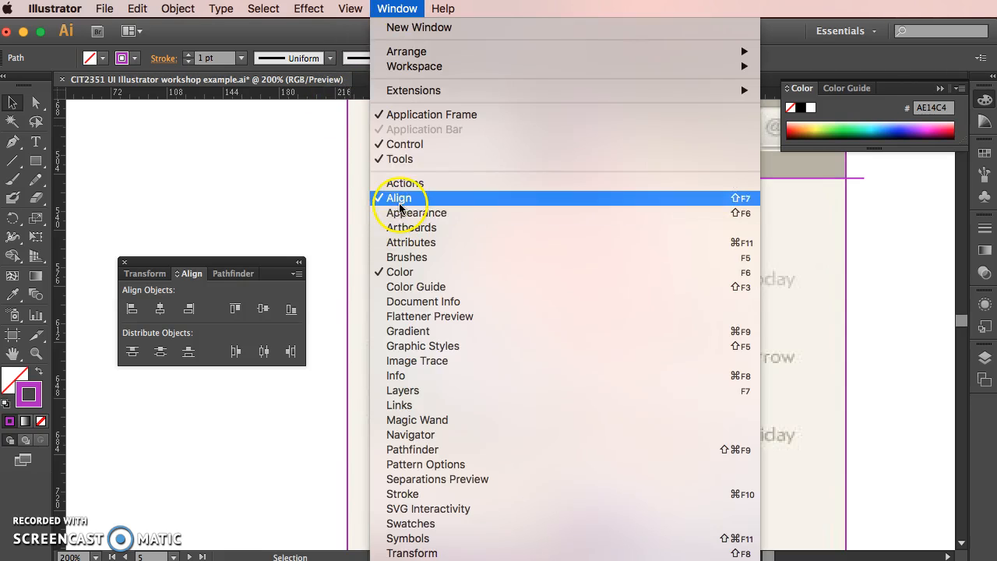
pyautogui.click(210, 275)
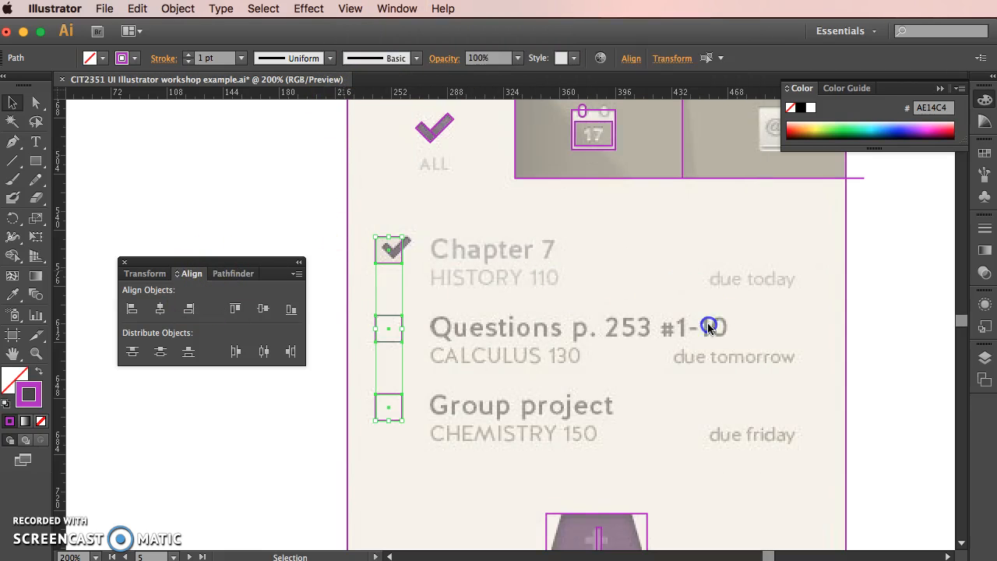
pyautogui.moveTo(264, 271); pyautogui.dragTo(980, 402)
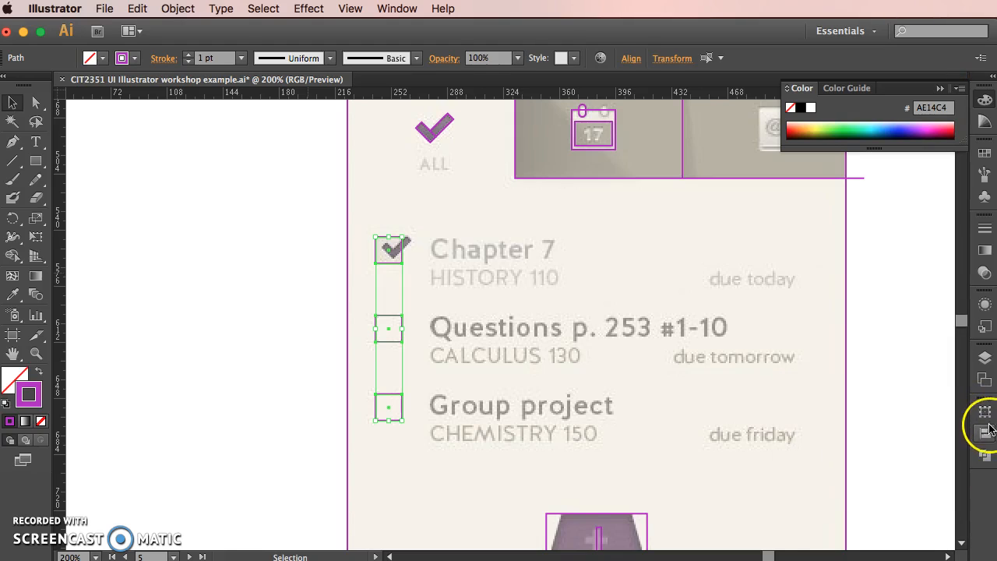
pyautogui.click(861, 402)
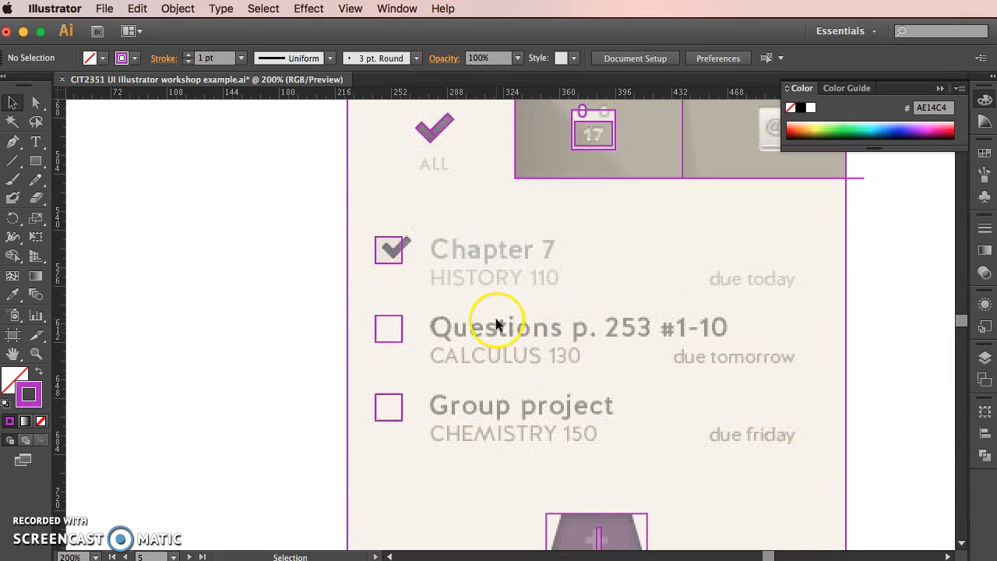
# Step: Create a copy of the vertical bar on the add button rotated 90° to form a plus sign, and deselect it
pyautogui.scroll(-1, 498, 319)
pyautogui.click(601, 520)
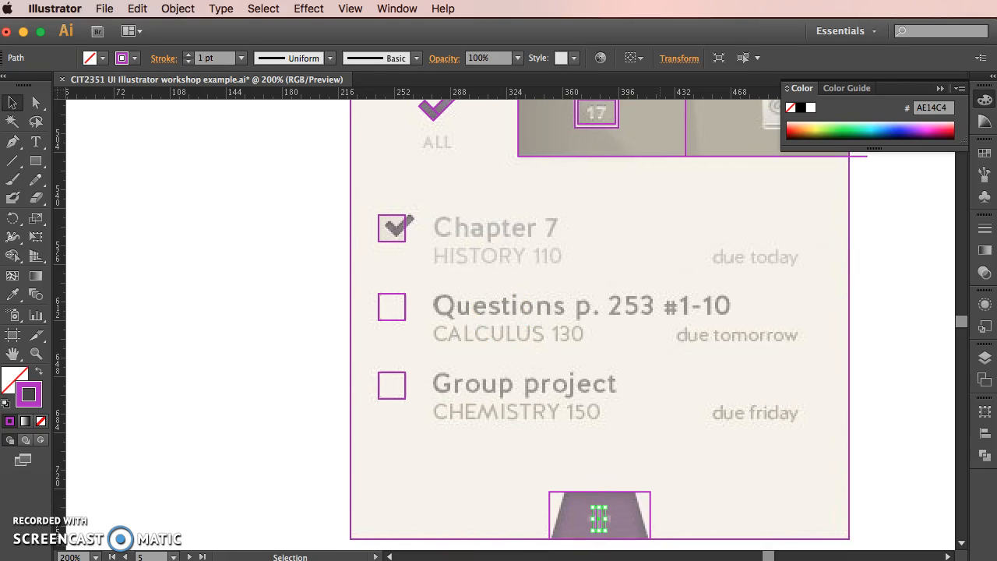
pyautogui.click(13, 219)
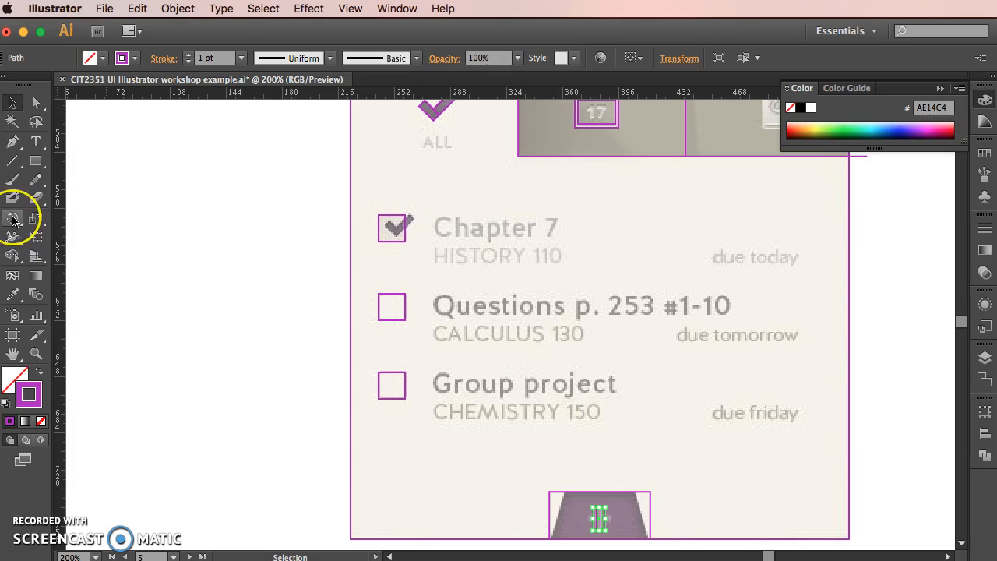
pyautogui.doubleClick(13, 218)
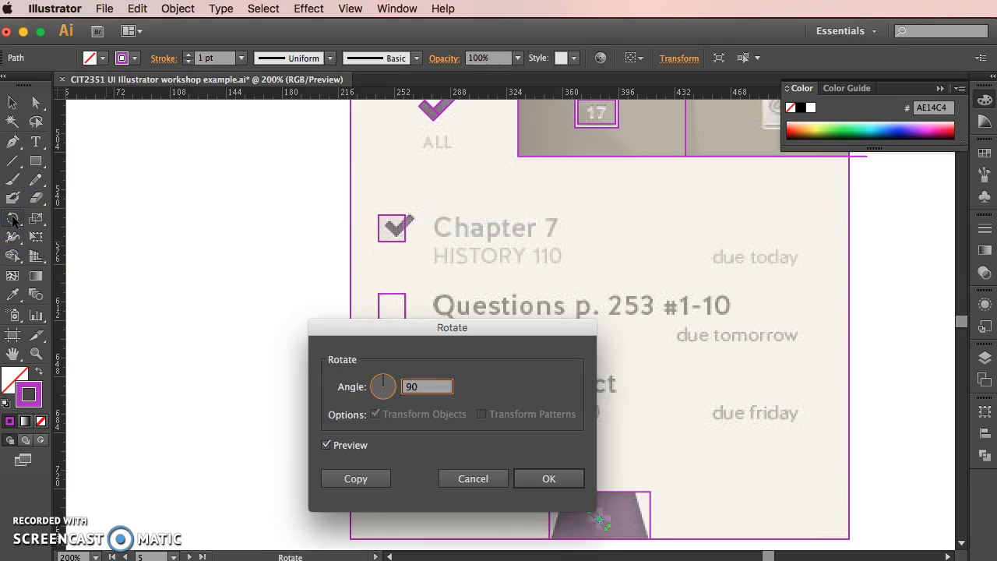
pyautogui.press('Tab')
pyautogui.press('Tab')
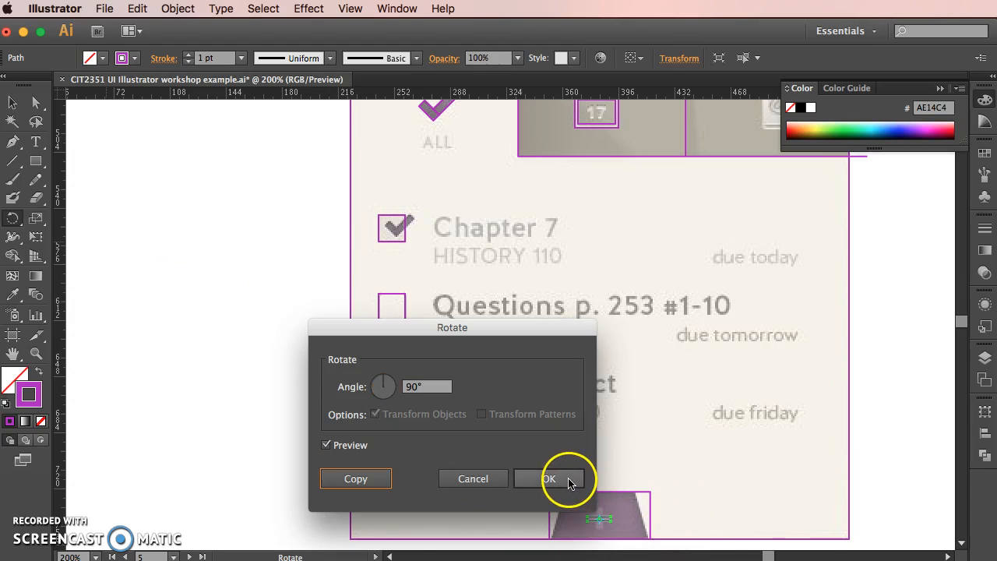
pyautogui.click(355, 479)
pyautogui.click(13, 102)
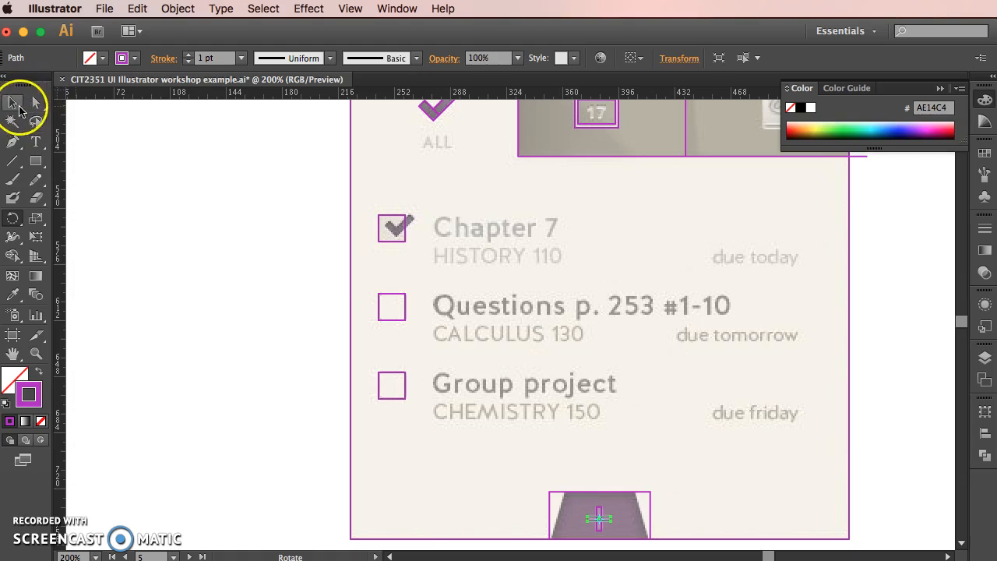
pyautogui.click(175, 195)
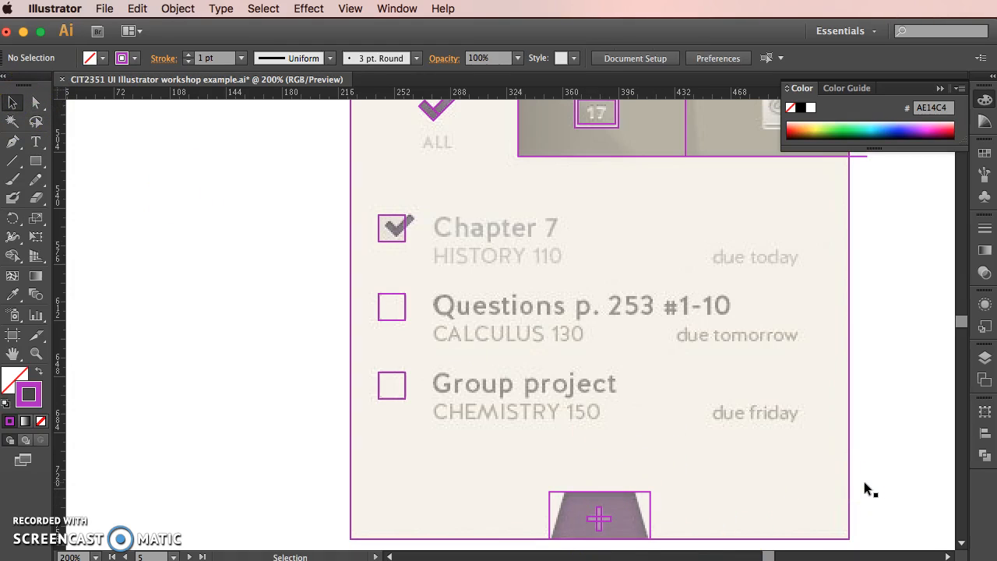
# Step: Duplicate the calendar icon's left binding ring onto the faded right ring
pyautogui.scroll(-1, 865, 483)
pyautogui.scroll(2, 865, 483)
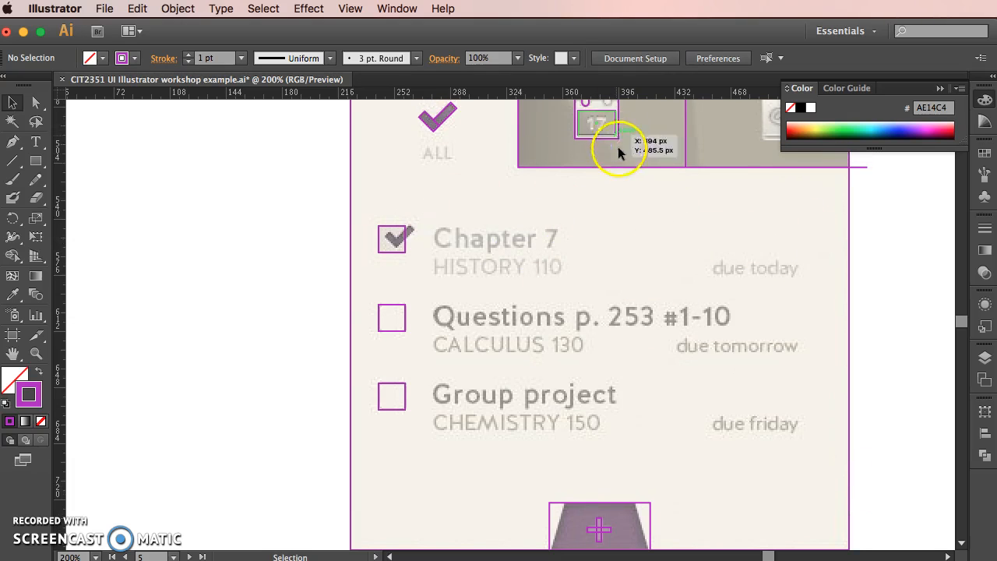
pyautogui.scroll(2, 616, 156)
pyautogui.moveTo(585, 130); pyautogui.dragTo(606, 134)
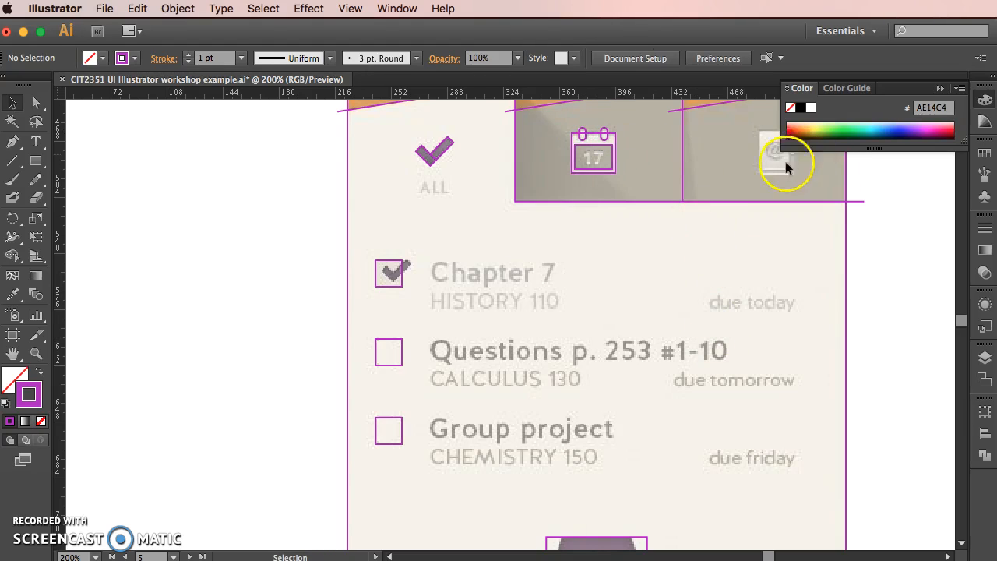
# Step: Select only the upper-left anchor point of the rectangle around the plus button for direct editing
pyautogui.scroll(-5, 620, 362)
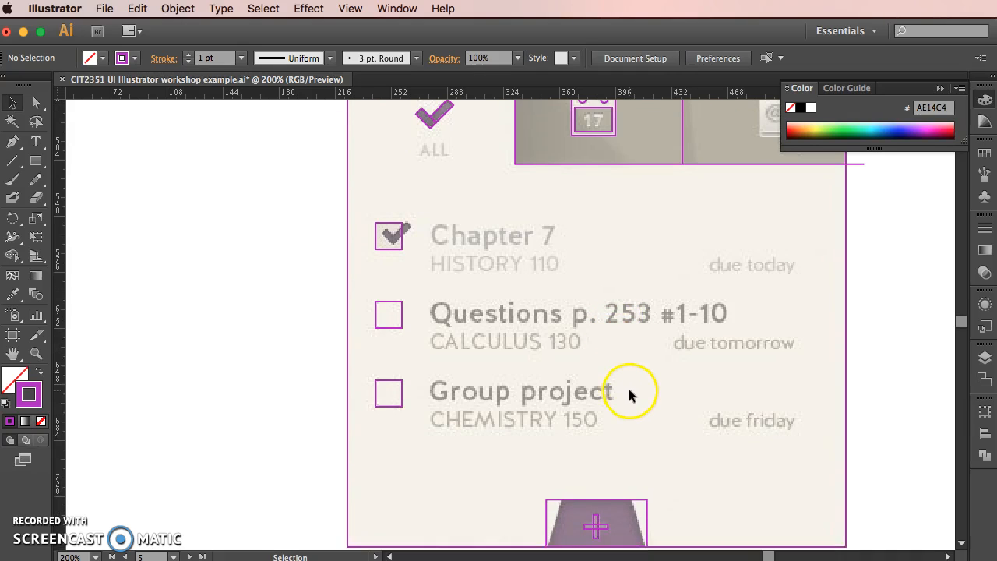
pyautogui.scroll(2, 630, 398)
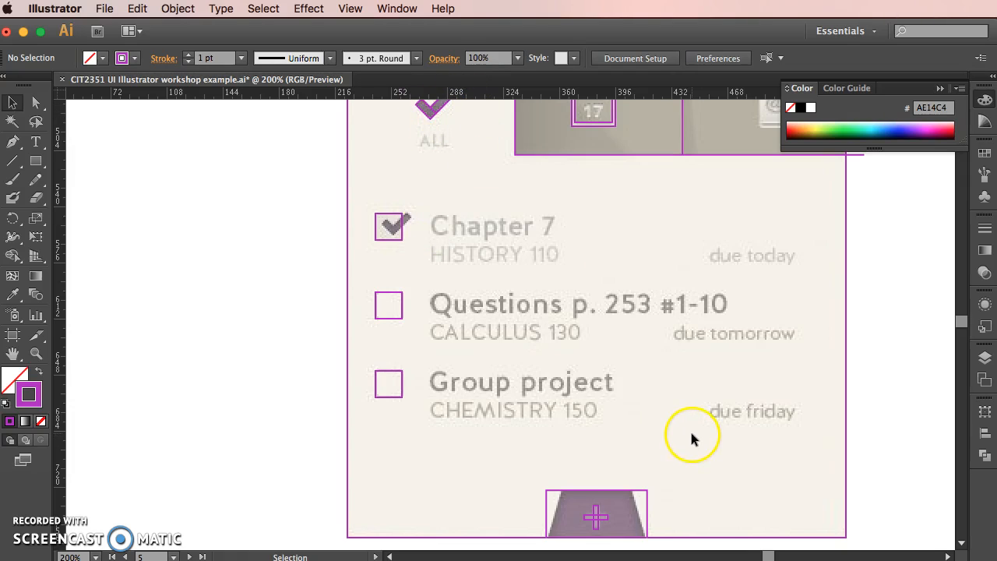
pyautogui.scroll(-2, 692, 439)
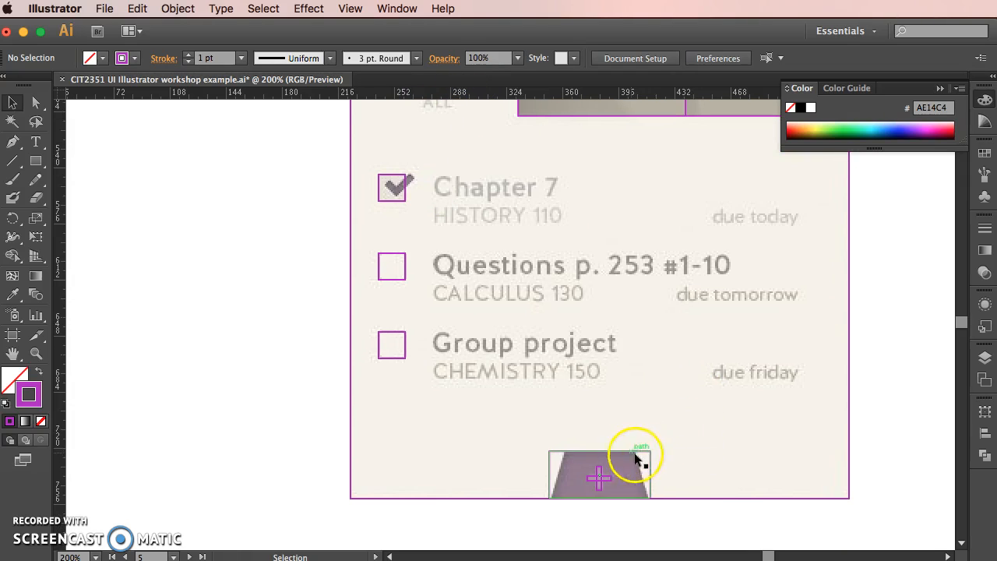
pyautogui.click(645, 460)
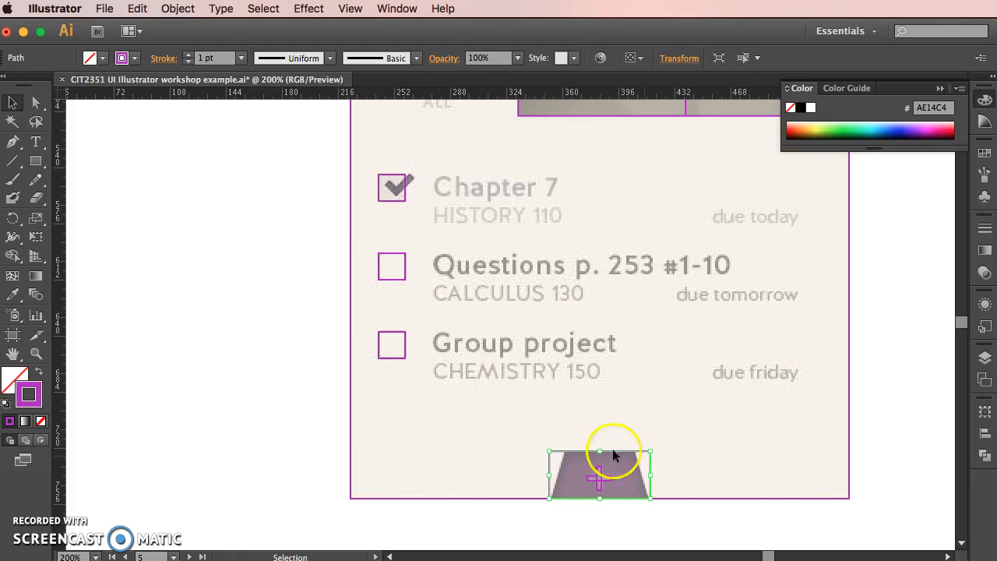
pyautogui.click(37, 107)
pyautogui.moveTo(528, 437); pyautogui.dragTo(553, 457)
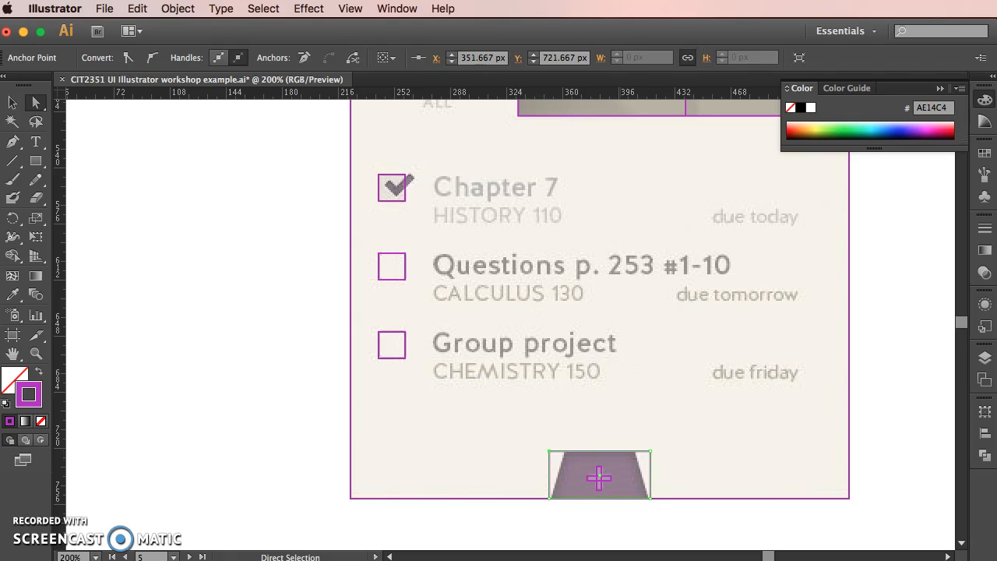